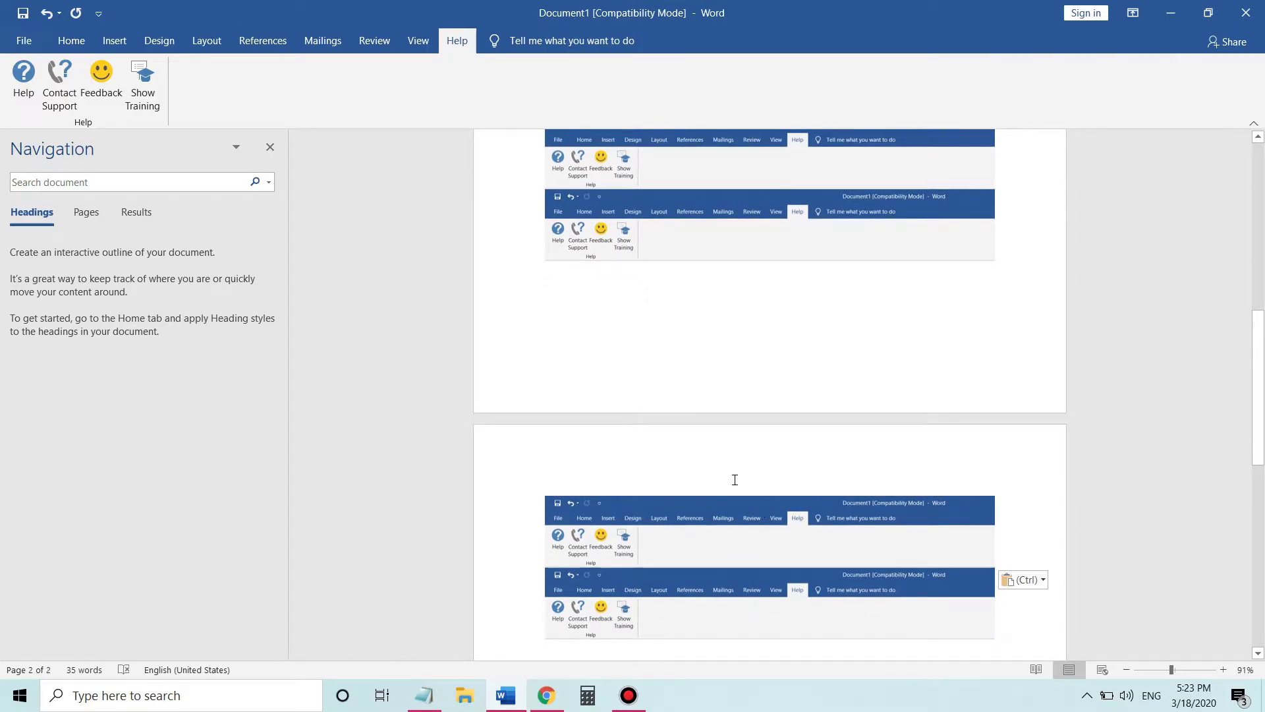
- Delete the end of the gibberish line above the first picture, keeping only "Slksksdkbdfbdfb"
scroll(731, 475, up, 6)
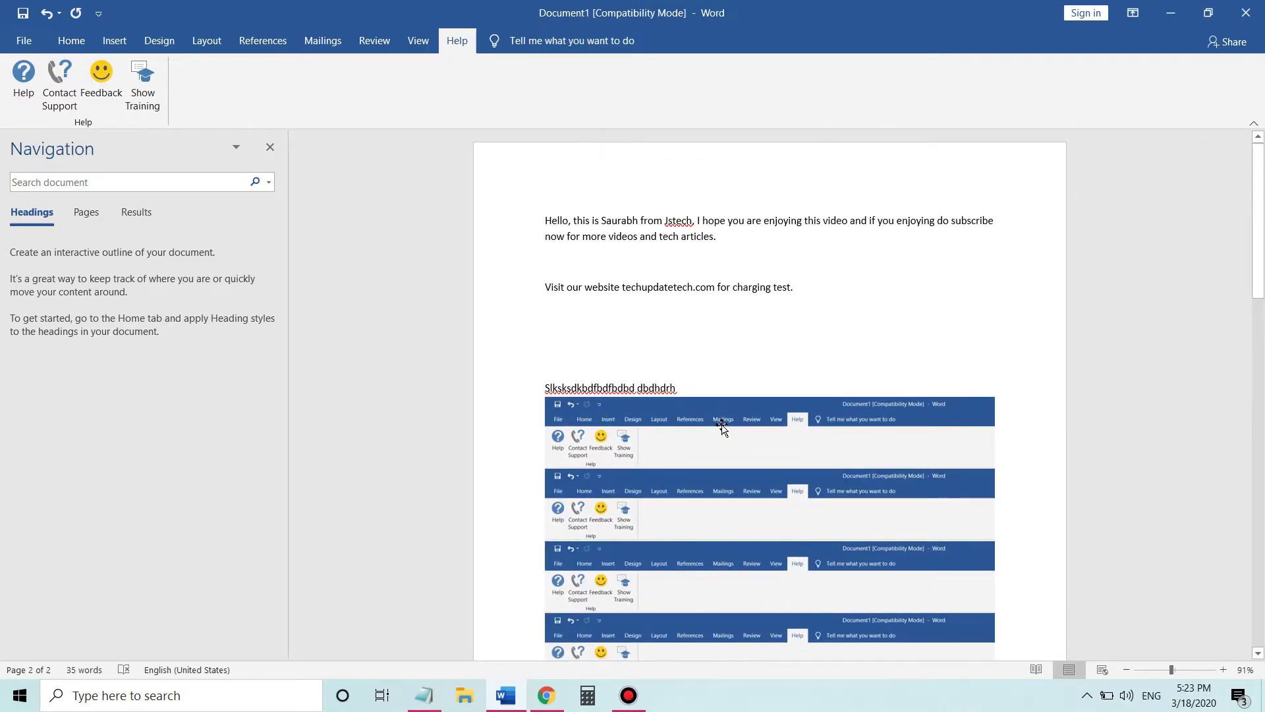
click(692, 385)
key(BackSpace)
key(BackSpace)
key(BackSpace)
key(BackSpace)
key(BackSpace)
key(BackSpace)
key(BackSpace)
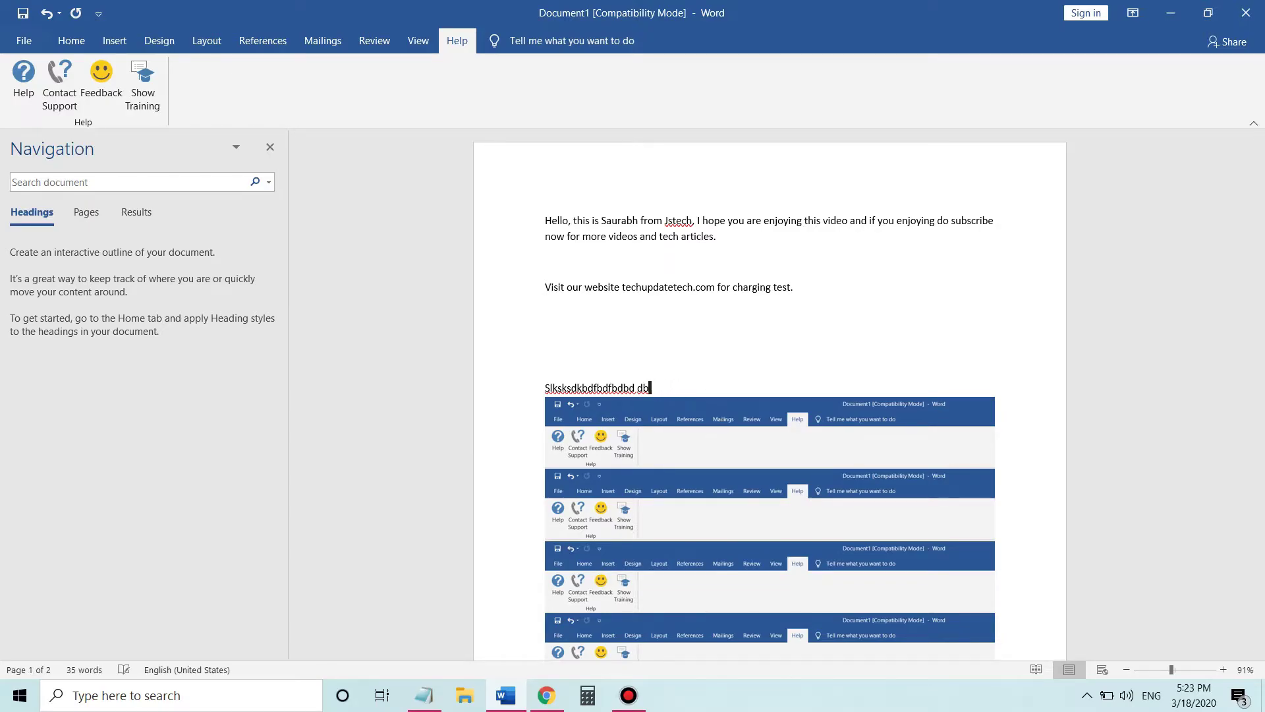
key(BackSpace)
key(BackSpace)
key(BackSpace)
key(BackSpace)
- Delete the whole remaining word "Slksksdkbdfbdfb" above the first picture
triple_click(580, 388)
double_click(559, 289)
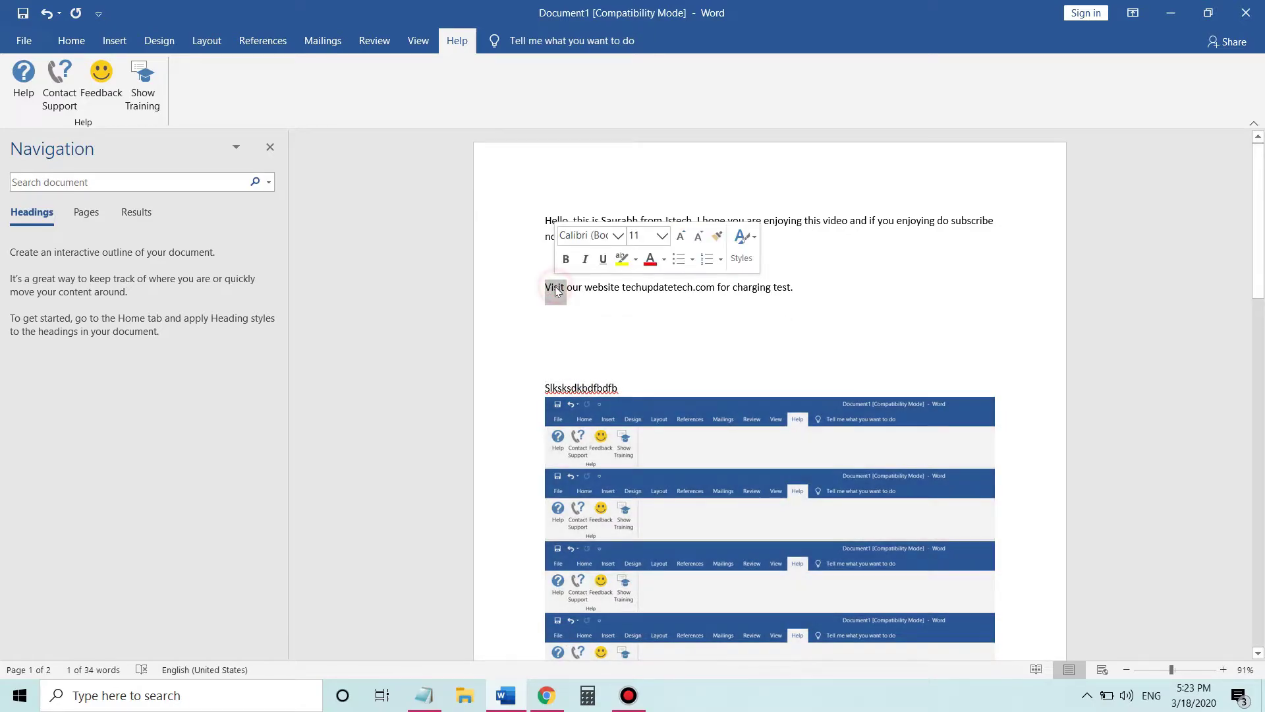
double_click(584, 388)
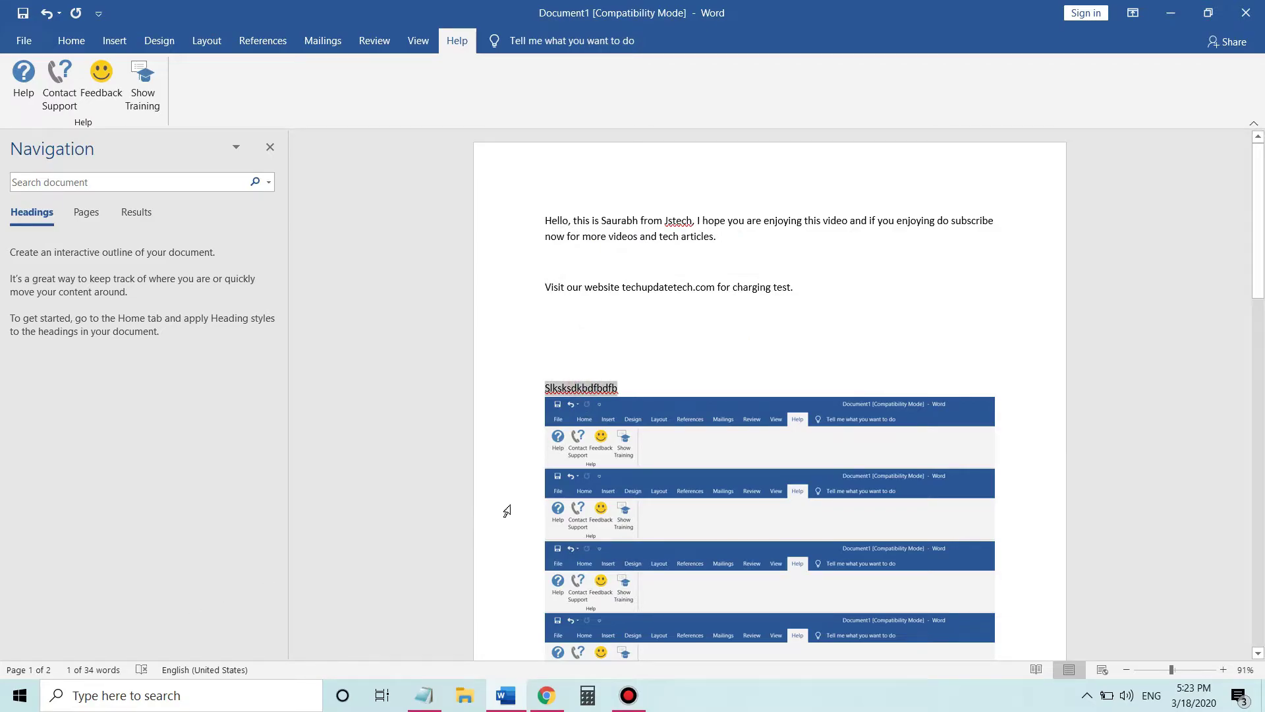
click(631, 387)
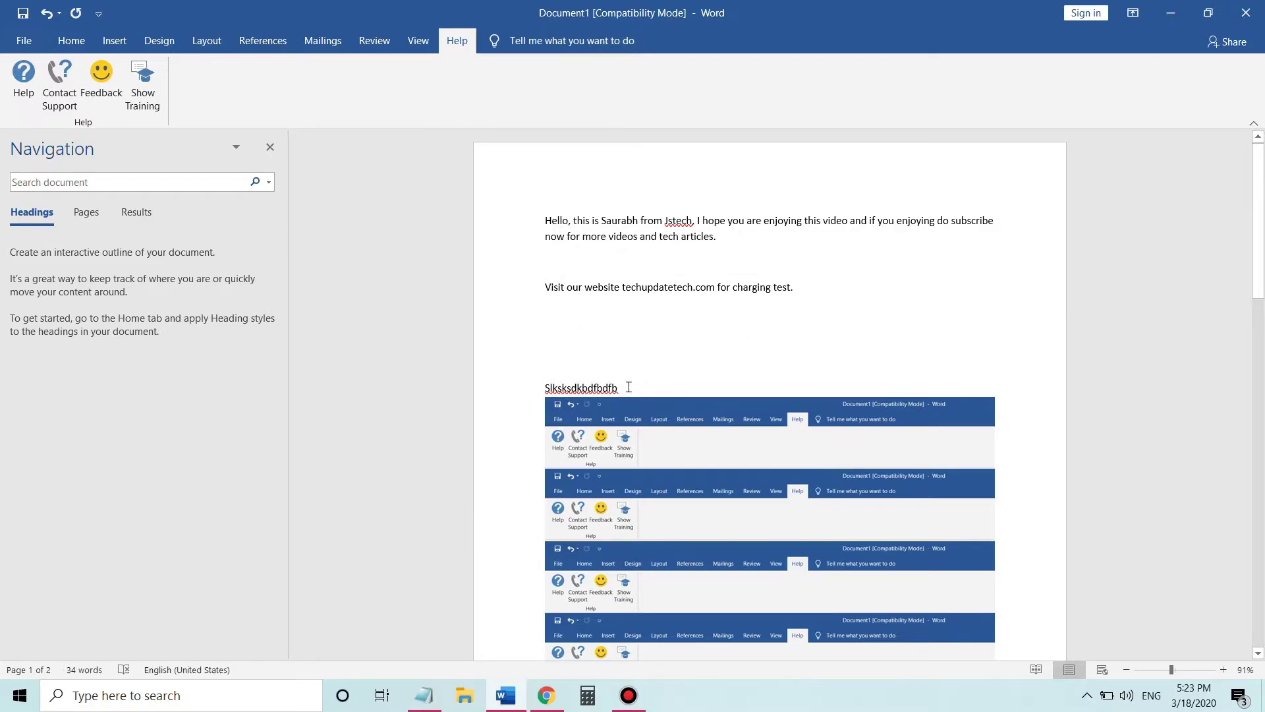
click(604, 387)
key(ctrl+BackSpace)
key(BackSpace)
key(BackSpace)
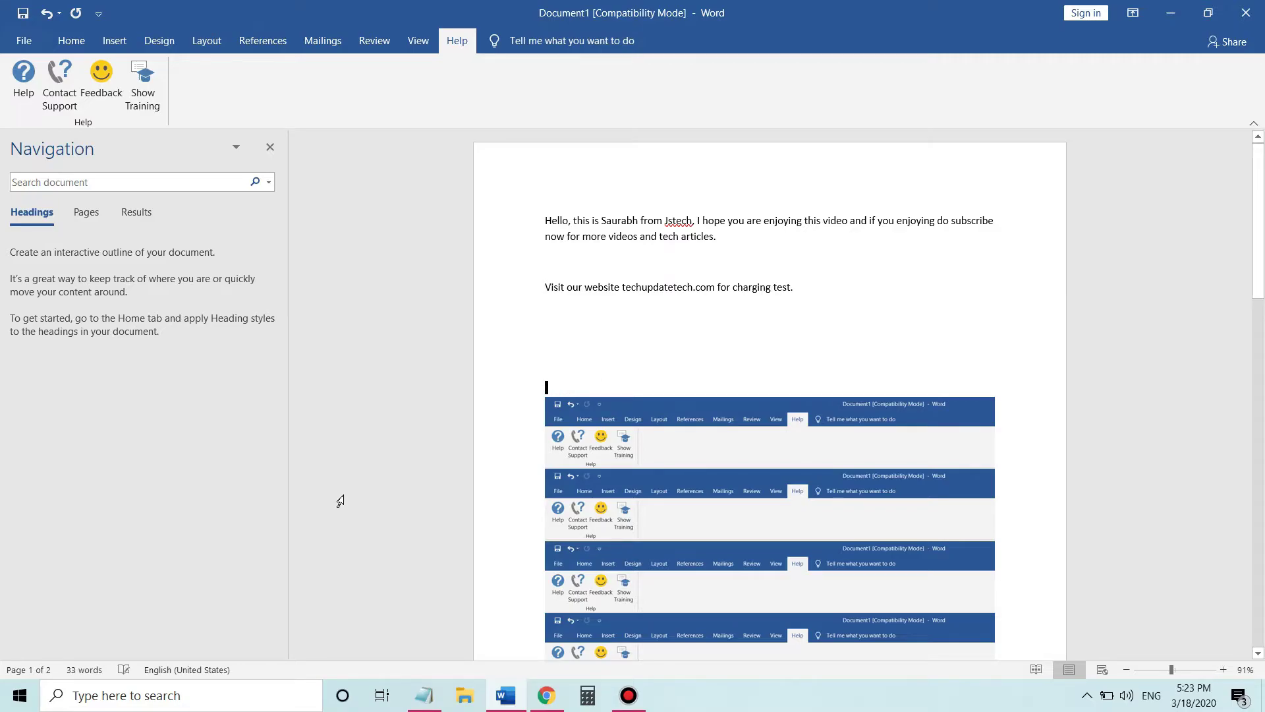
- Write "Hello word thi is ksj sklnsf" on the empty line below the website sentence
click(669, 287)
click(626, 355)
text(helo)
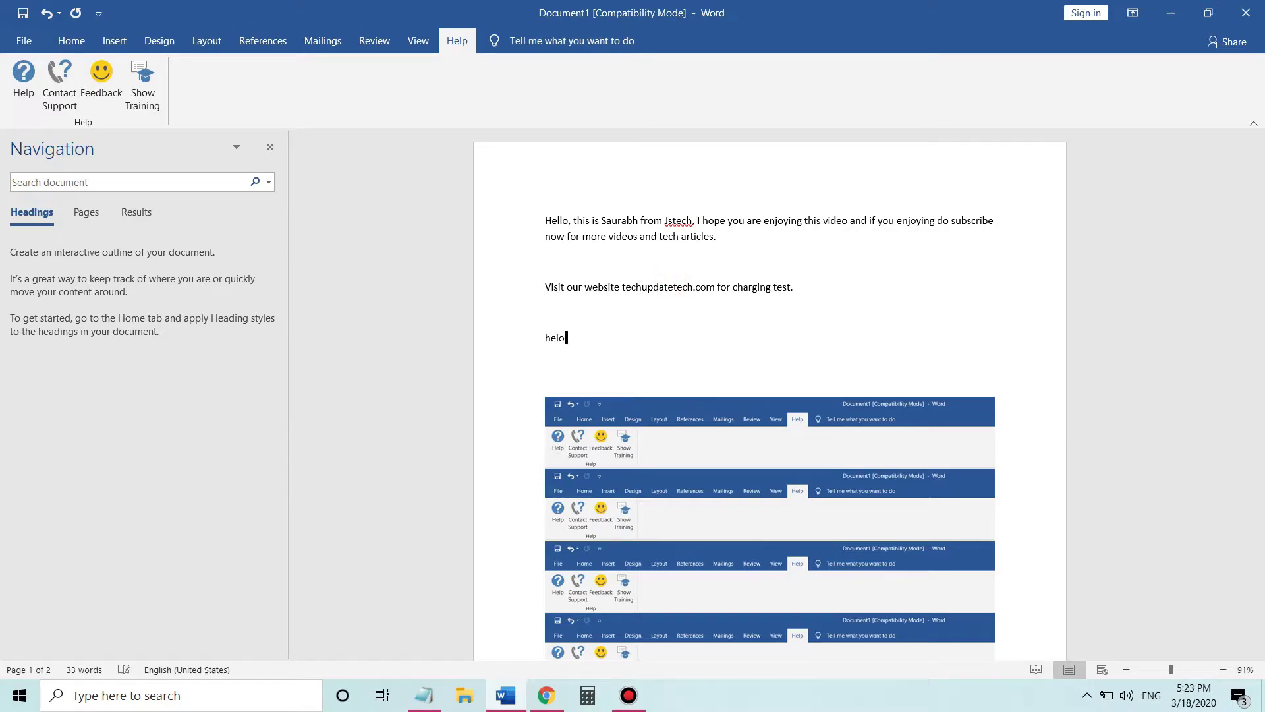
key(BackSpace)
key(BackSpace)
text(llo word )
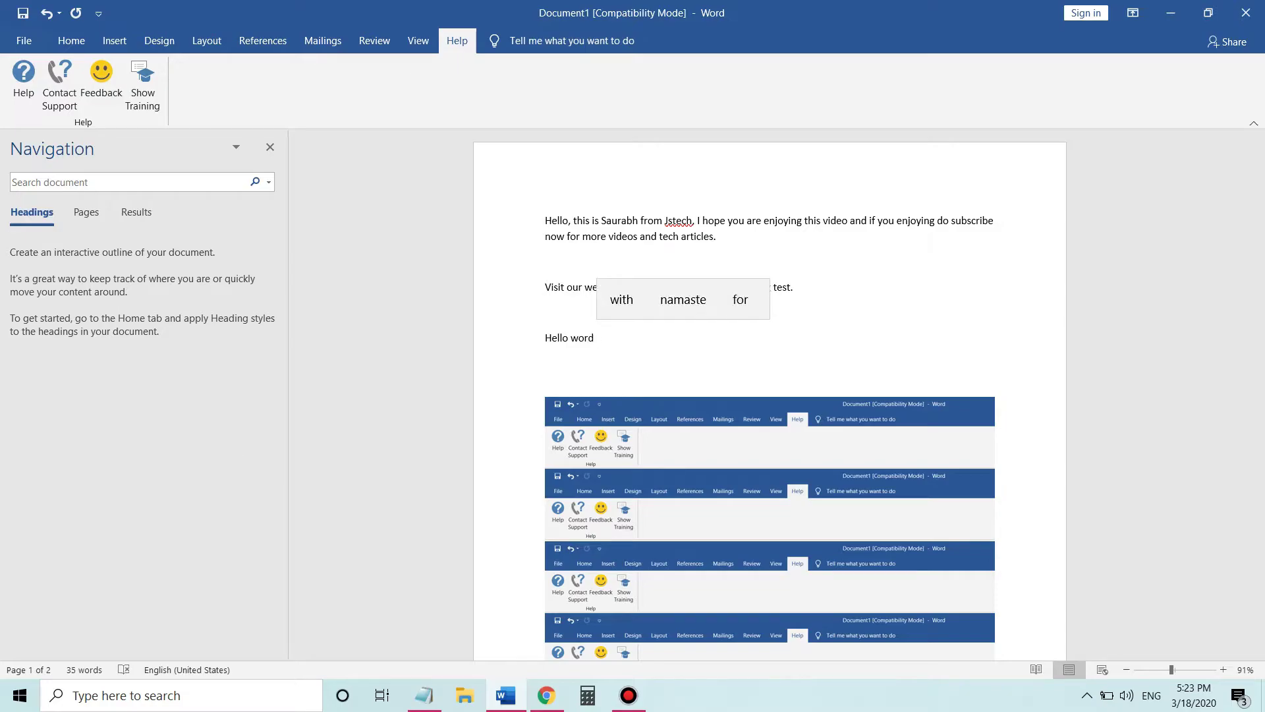
text(thi is ksj sklnsf)
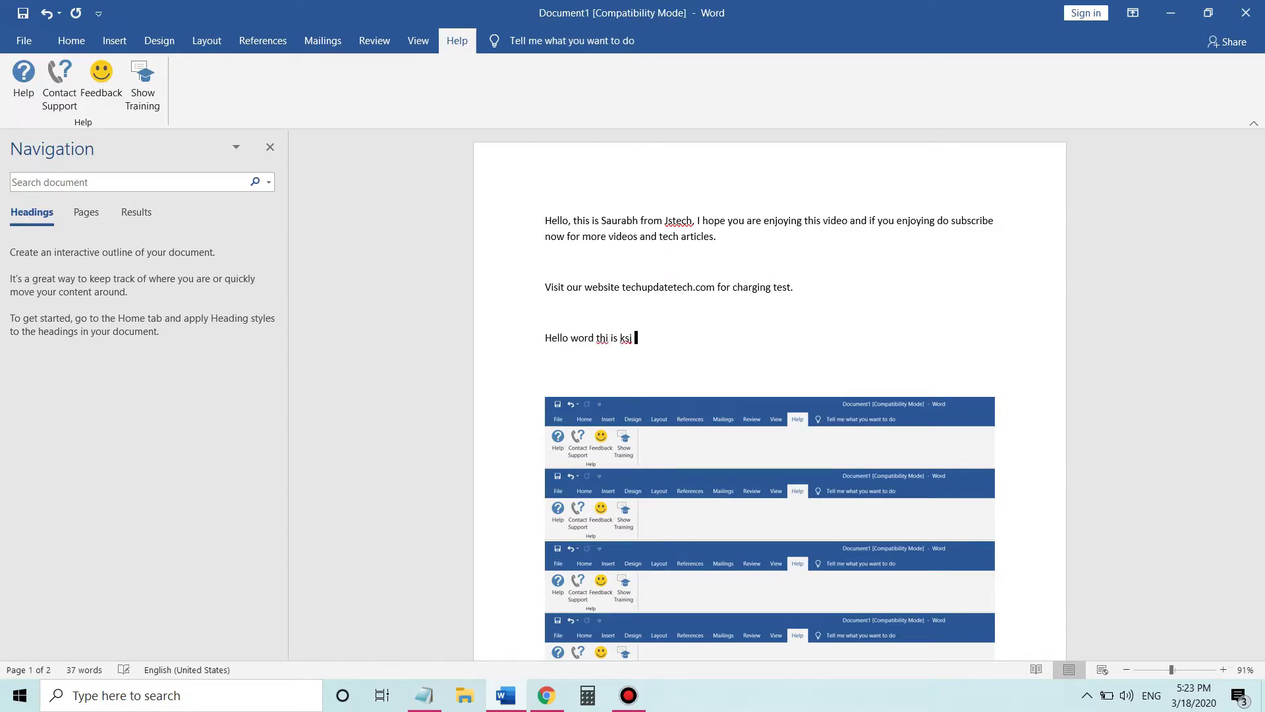
- Delete the "Hello word" test line together with its blank paragraph below the website sentence
key(BackSpace)
key(BackSpace)
key(BackSpace)
key(BackSpace)
key(BackSpace)
key(BackSpace)
key(BackSpace)
key(BackSpace)
key(BackSpace)
key(BackSpace)
key(BackSpace)
key(BackSpace)
key(BackSpace)
key(BackSpace)
key(BackSpace)
key(BackSpace)
key(BackSpace)
key(BackSpace)
key(BackSpace)
key(BackSpace)
key(BackSpace)
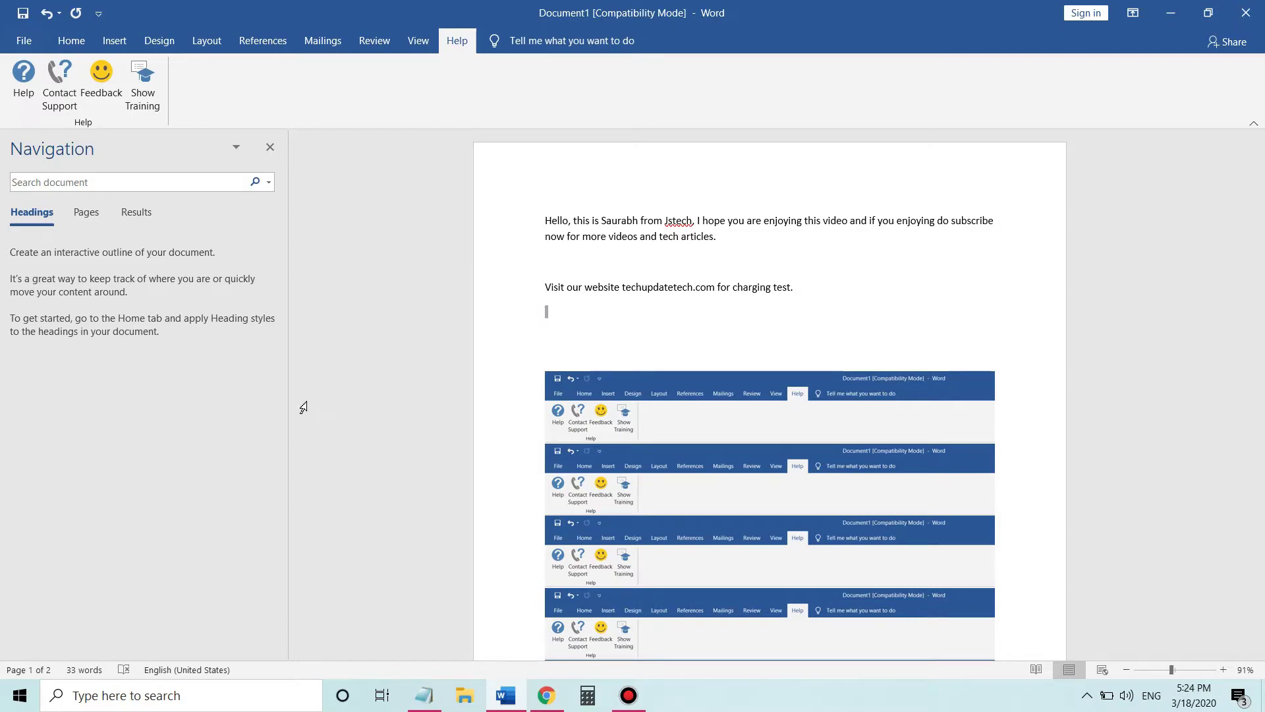
- Minimise Word to show the desktop and open the name of New folder (2) for editing without altering it
click(1170, 12)
click(382, 123)
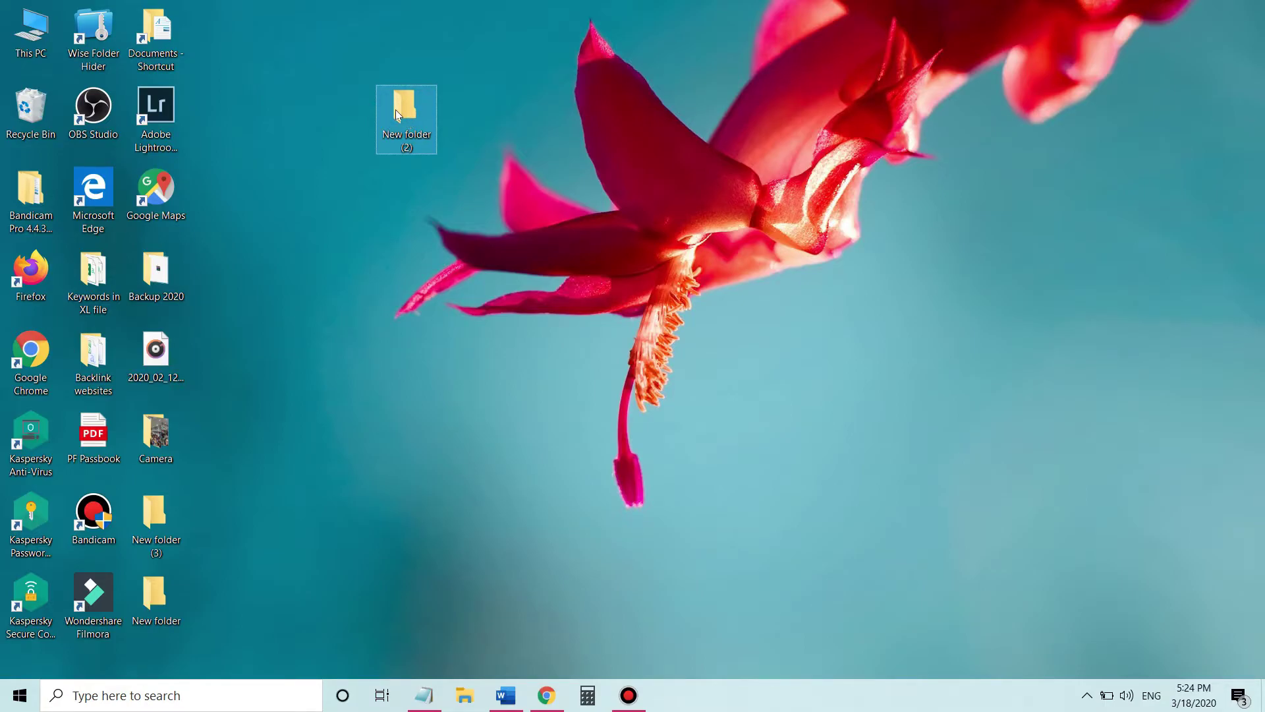
right_click(398, 110)
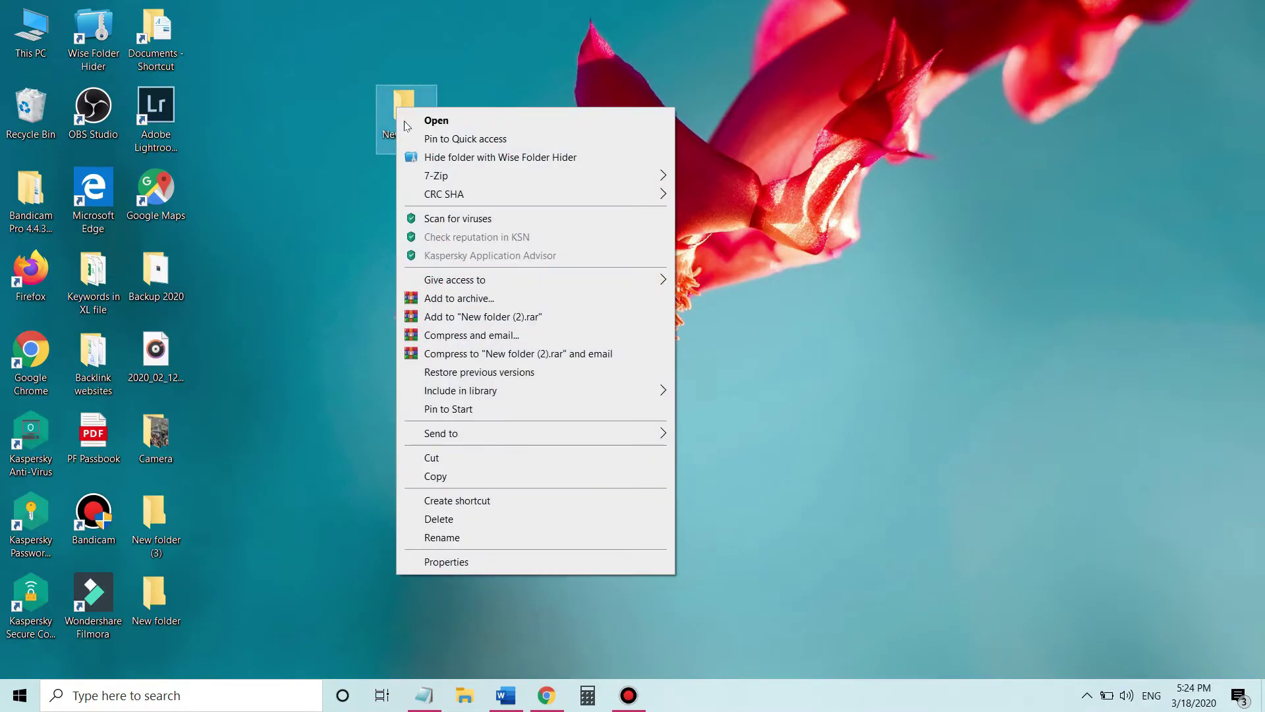
click(477, 536)
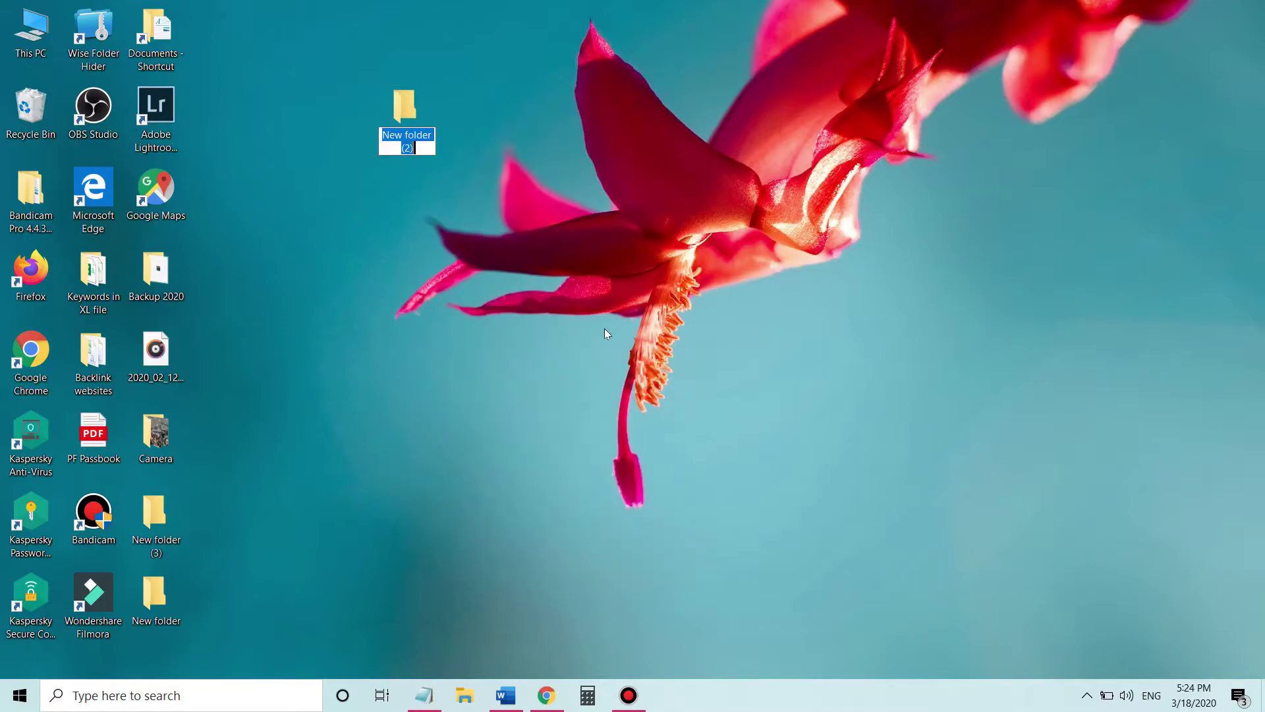
key(Return)
right_click(409, 89)
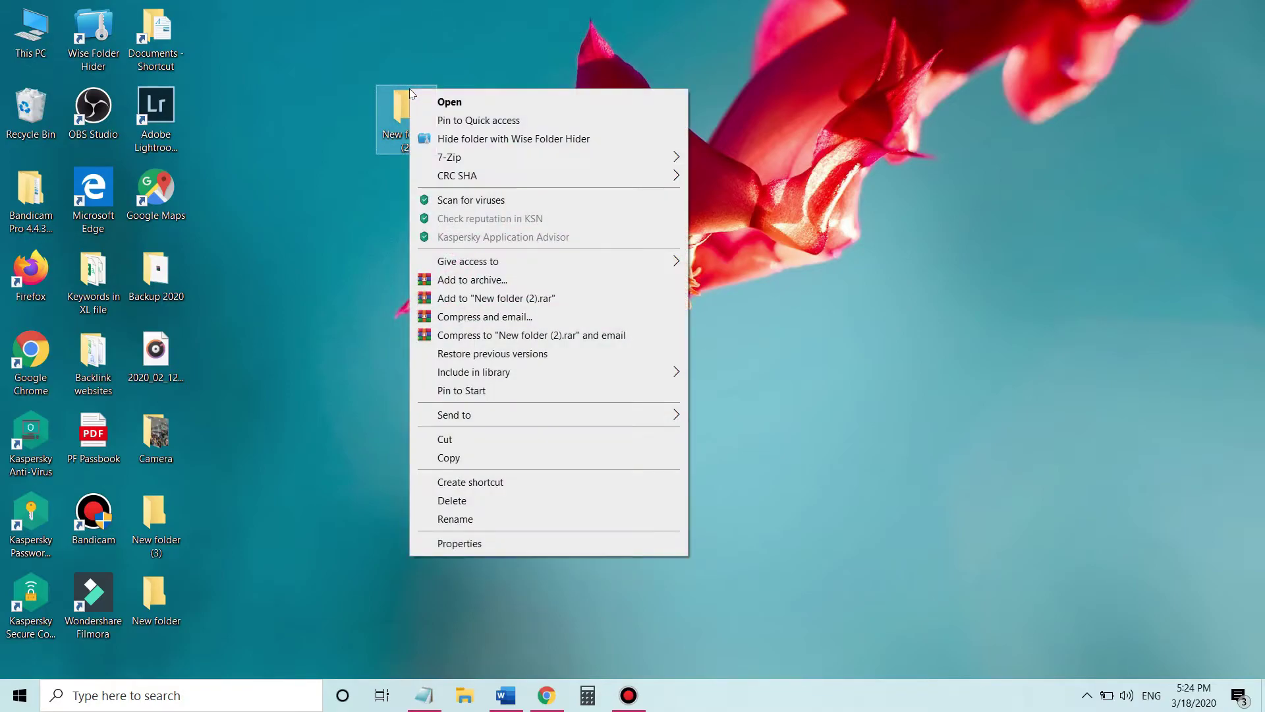
click(485, 518)
click(402, 146)
key(shift+End)
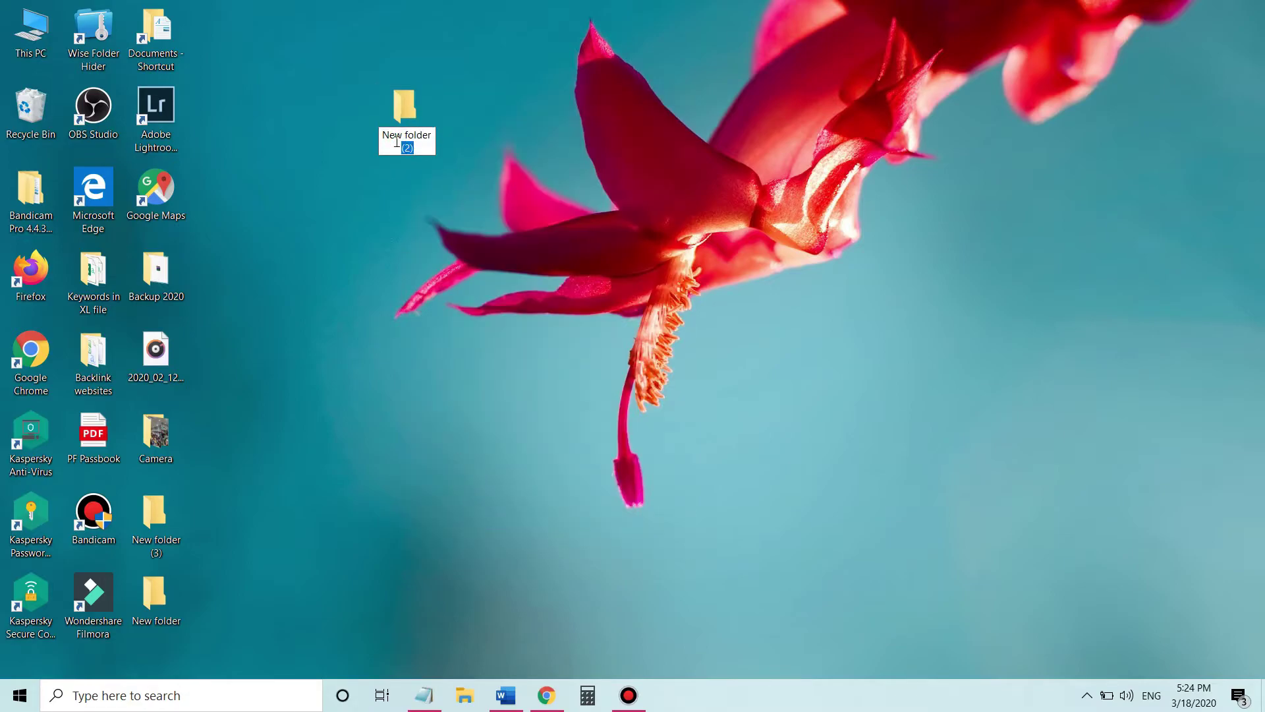
click(472, 121)
click(401, 120)
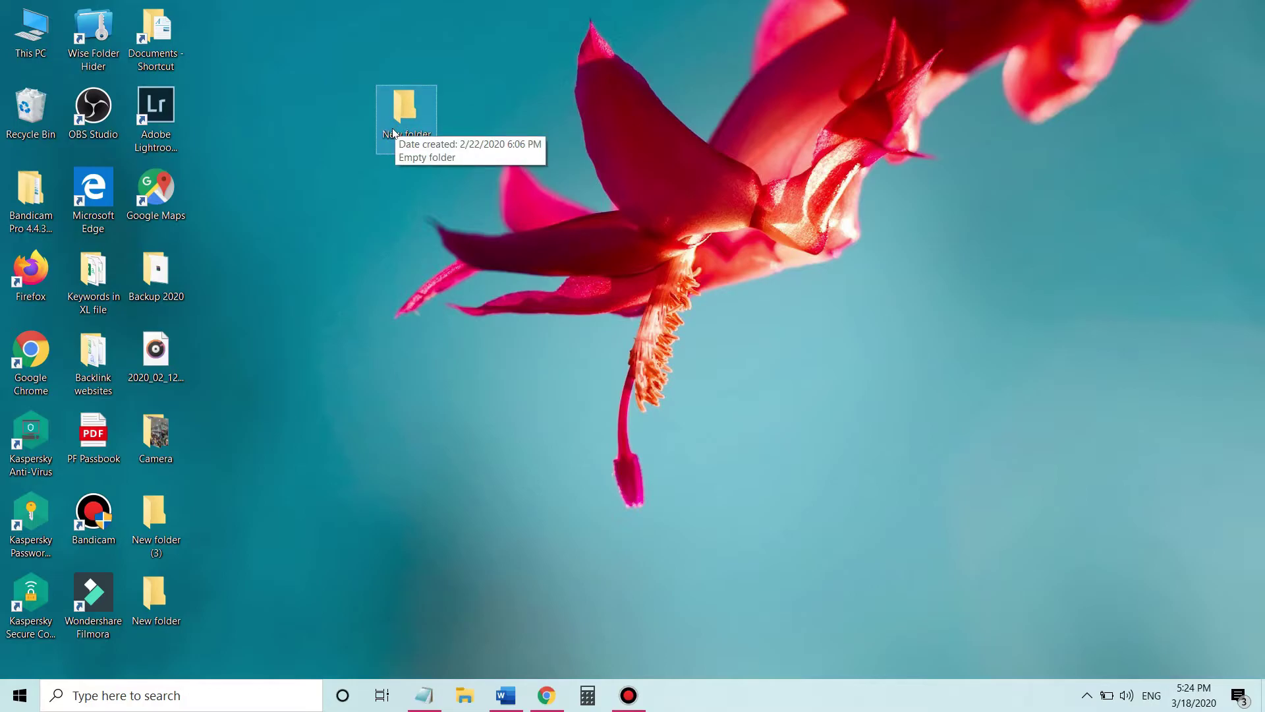
click(392, 133)
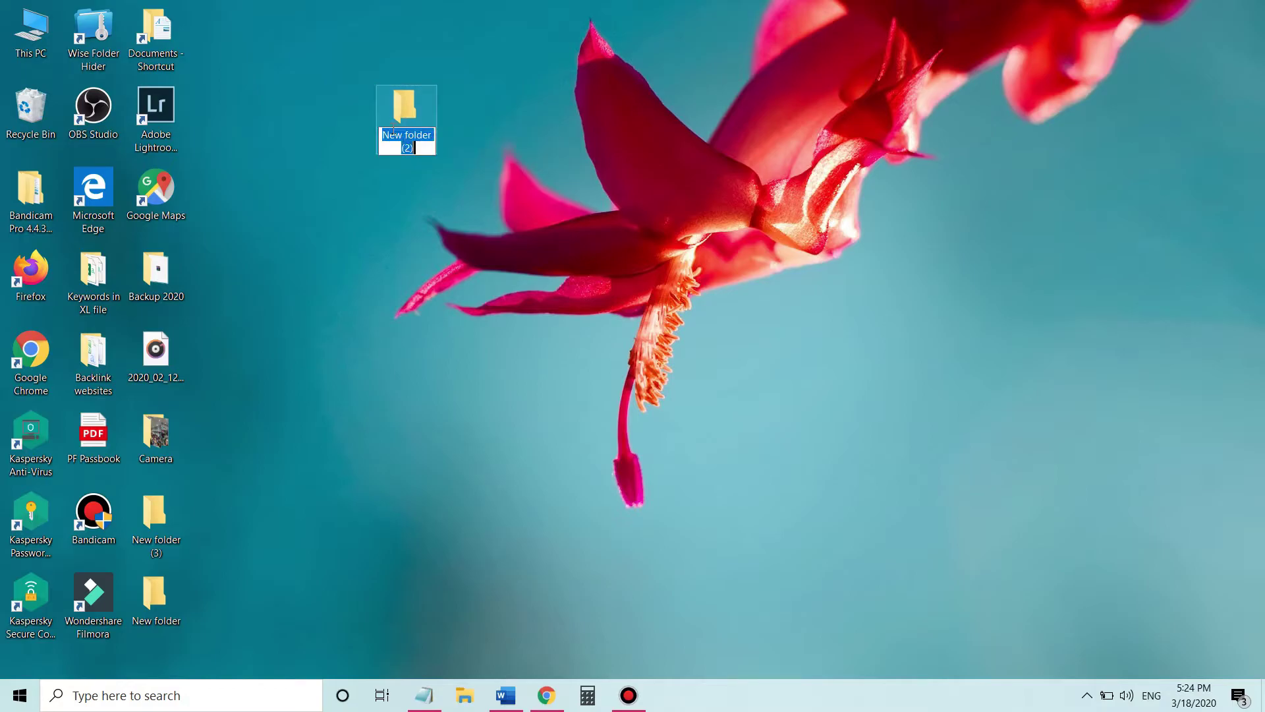
click(417, 109)
click(462, 90)
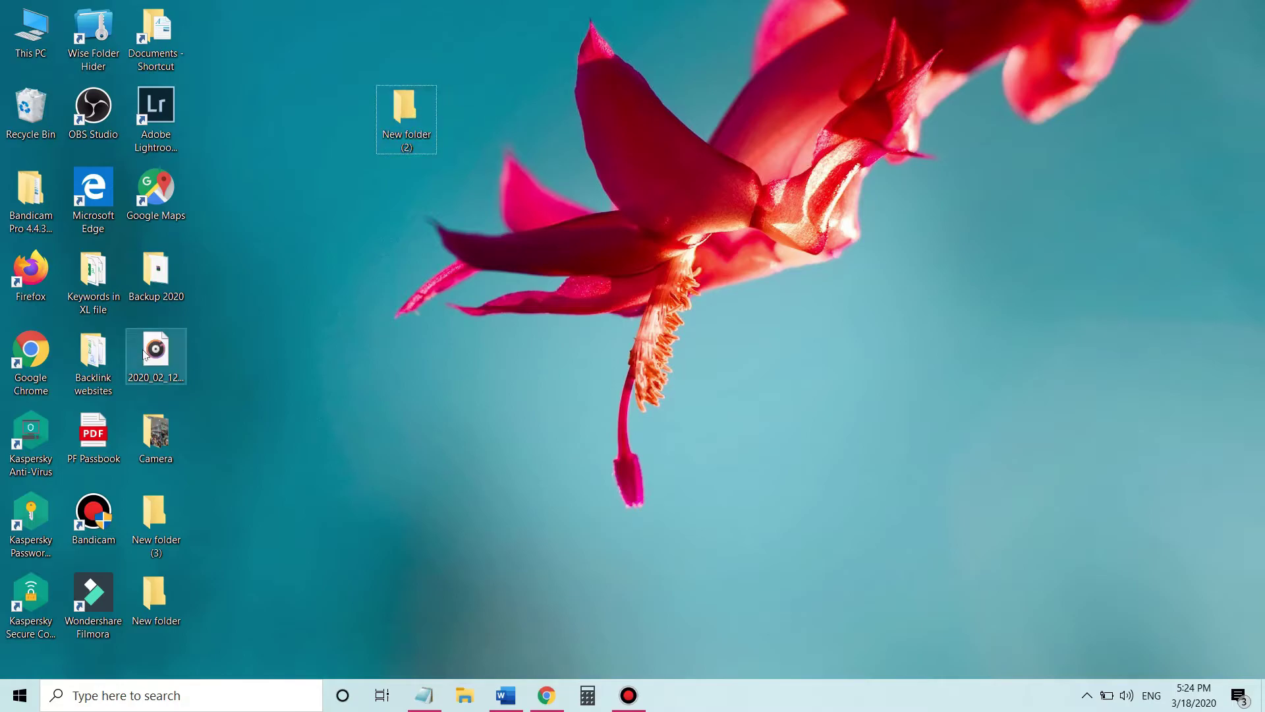
click(83, 356)
key(F2)
click(306, 263)
- Rename the desktop folder New folder (2) as "new js", and open and close it
click(405, 112)
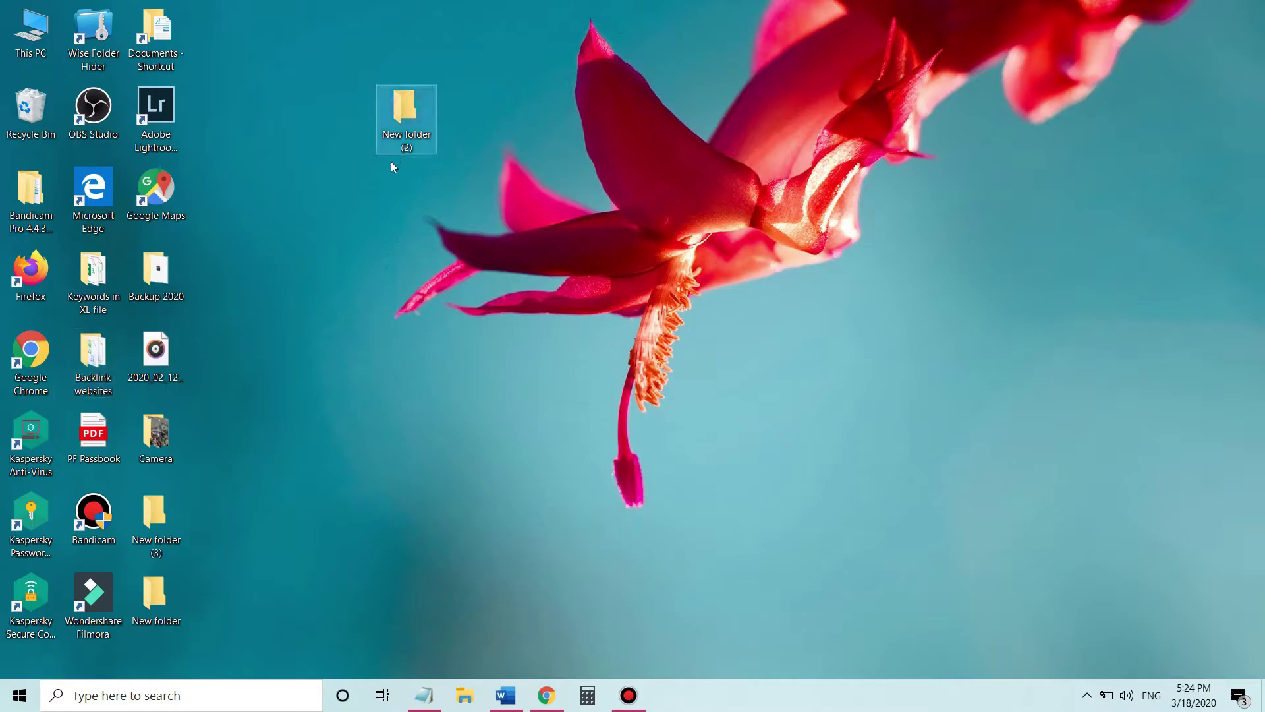
key(F2)
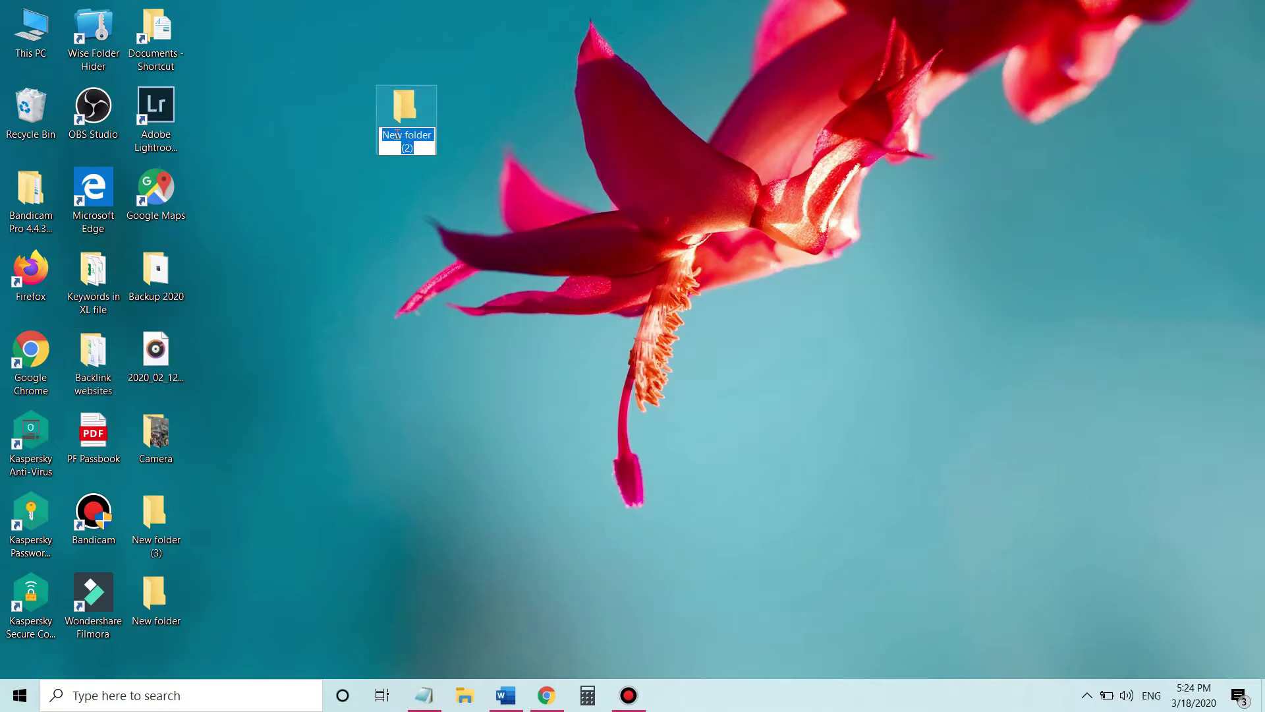
text(new)
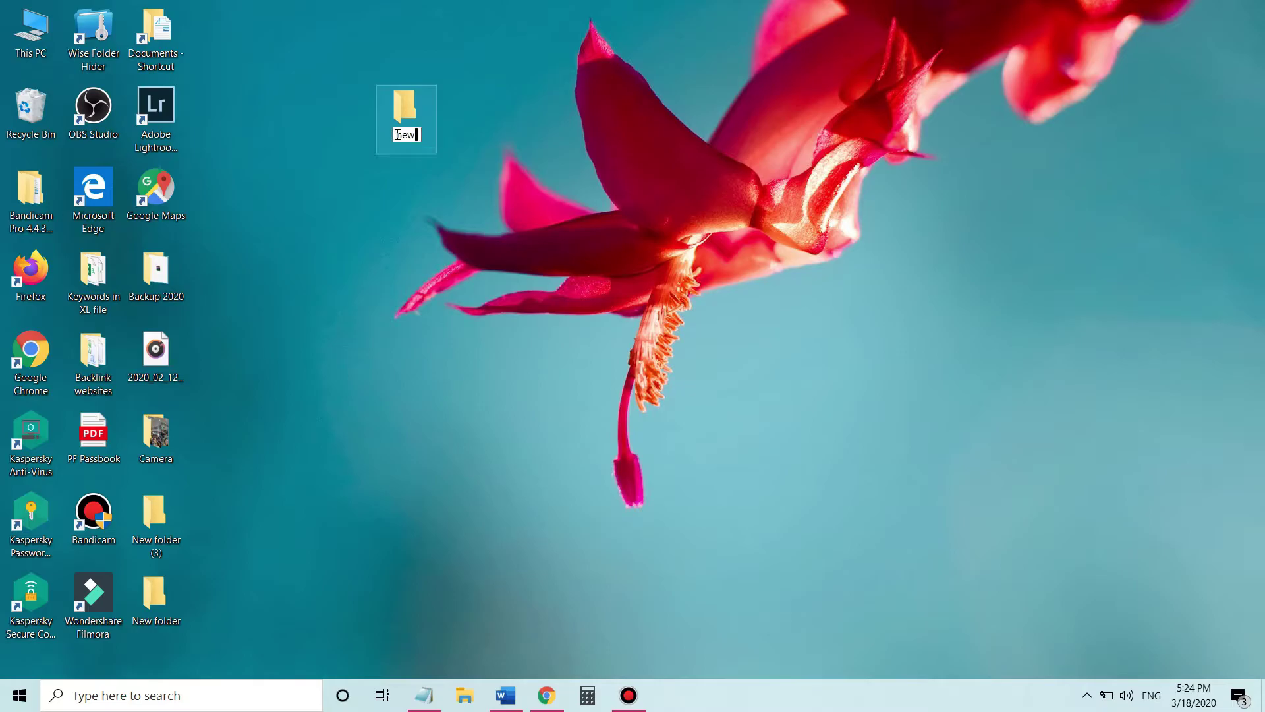
text( js)
key(Return)
double_click(397, 136)
key(alt+F4)
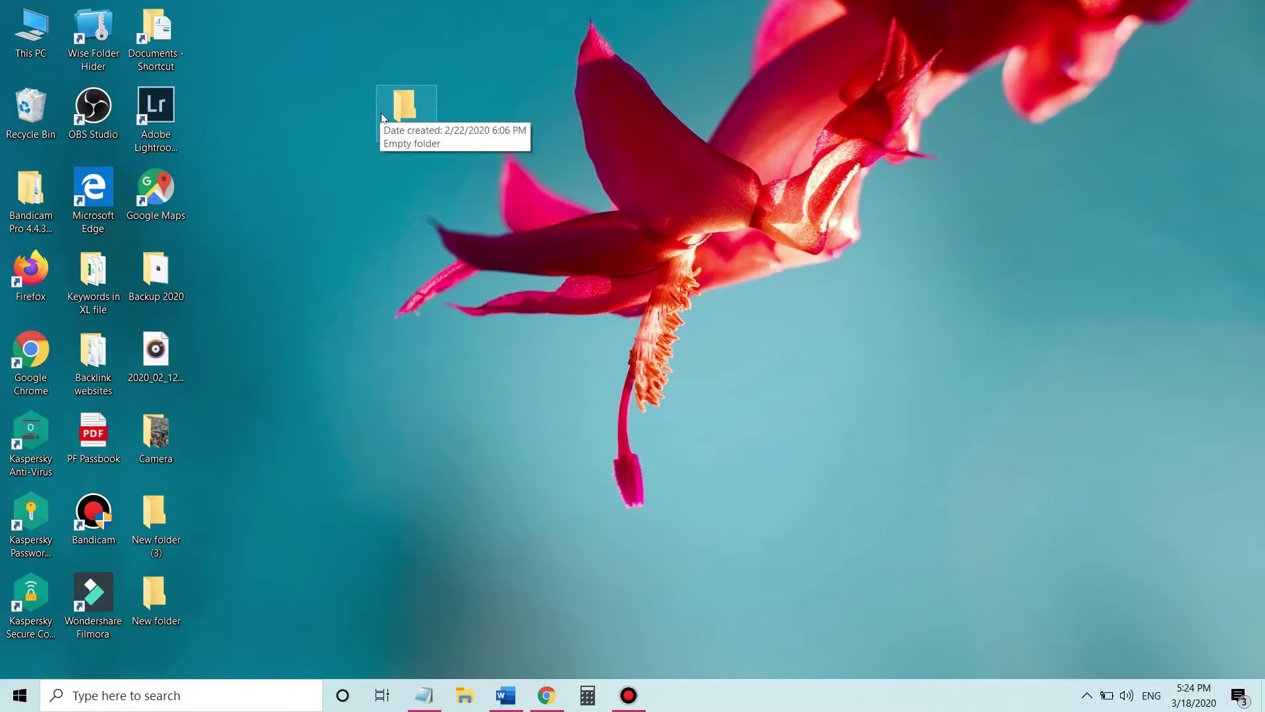
- Switch to Chrome, open two new blank tabs and close both of them
click(537, 704)
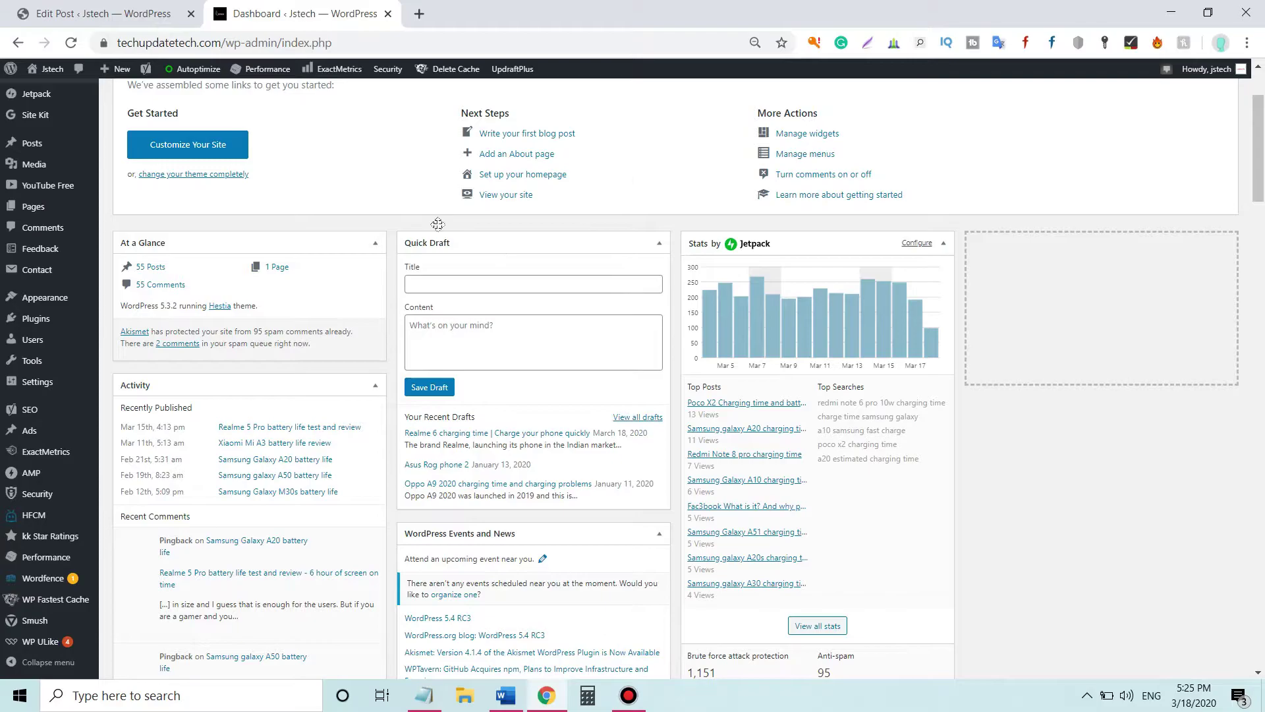
click(131, 9)
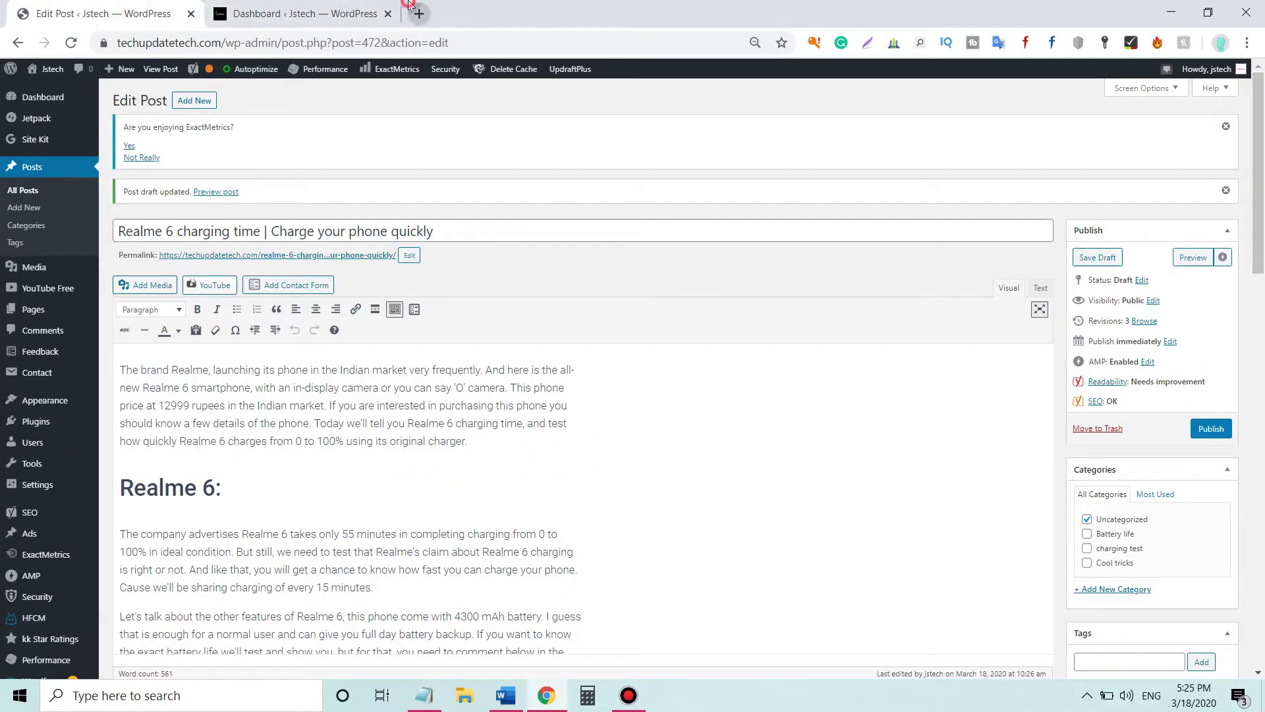
click(410, 5)
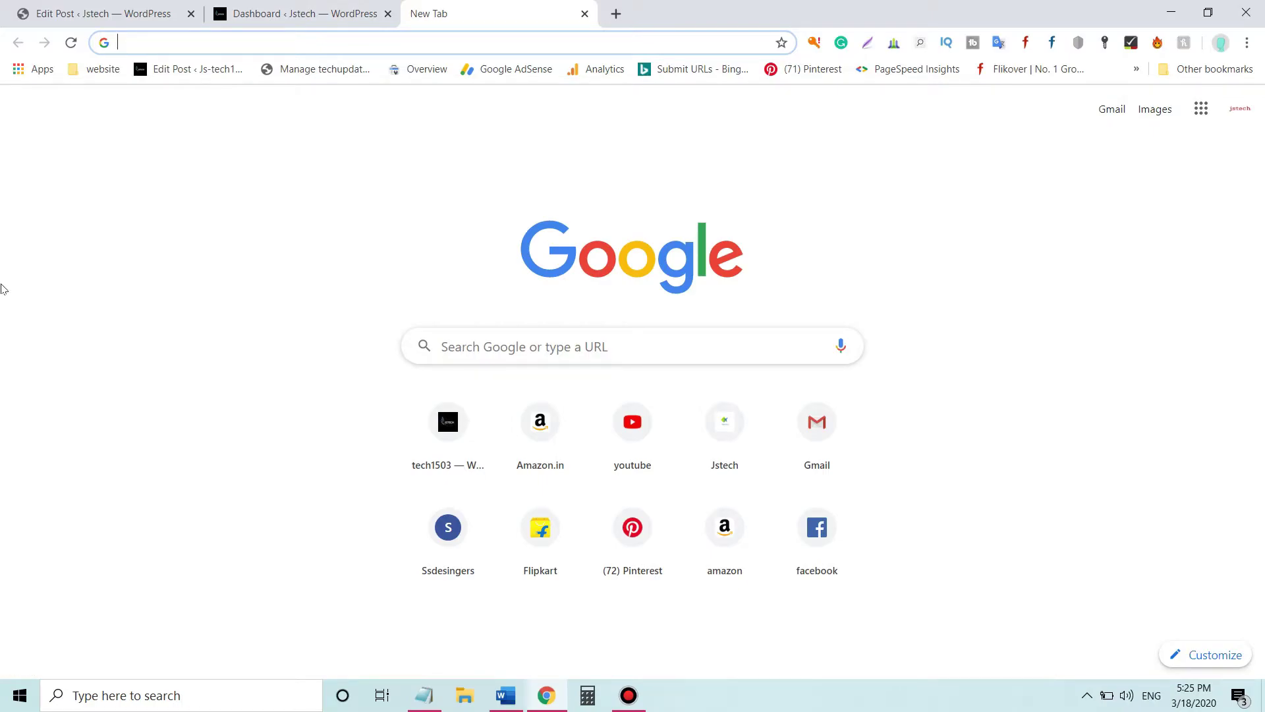
key(ctrl+t)
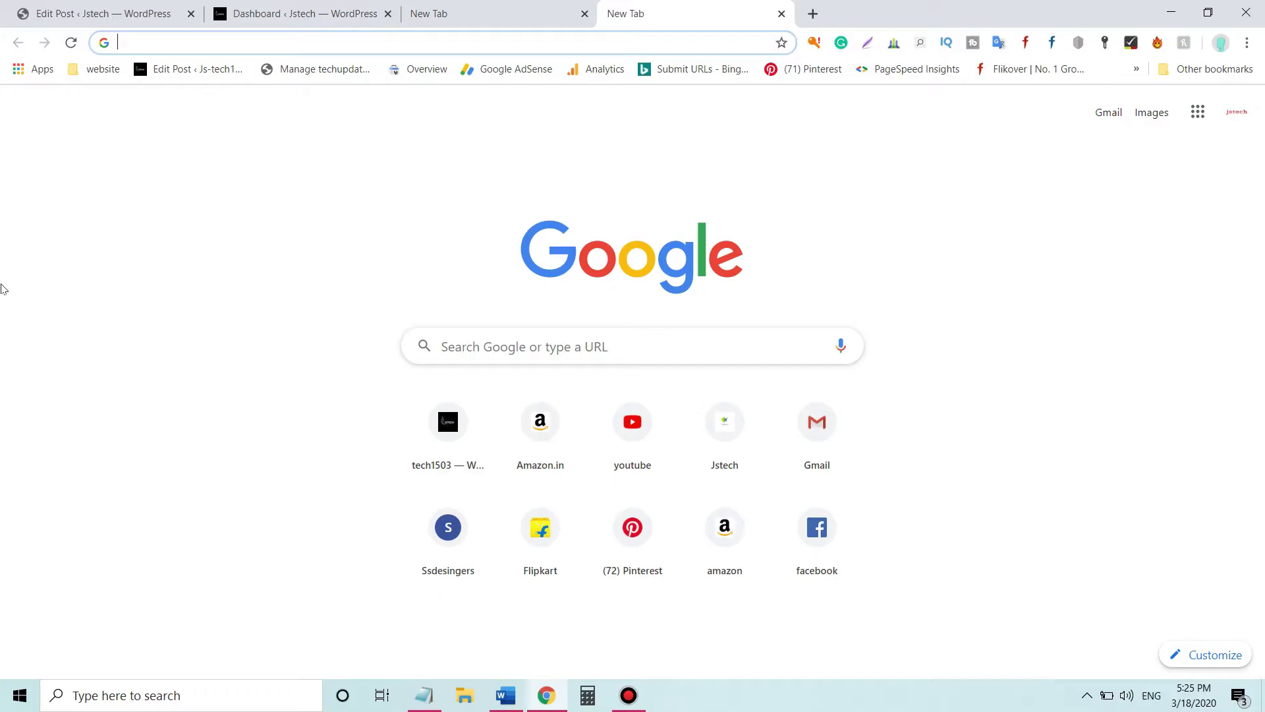
key(ctrl+w)
key(ctrl+w)
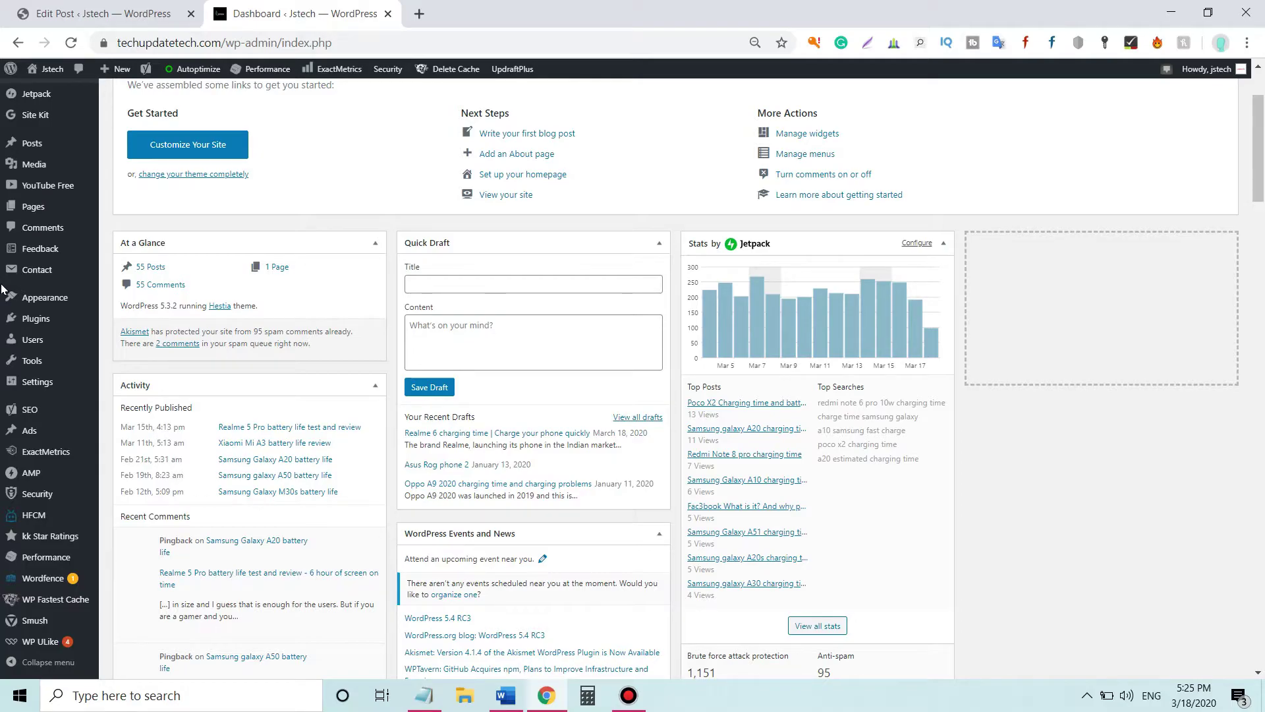
- Replace the WordPress dashboard address with google.com and load that page in the same tab
click(334, 37)
click(359, 35)
click(353, 131)
key(ctrl+l)
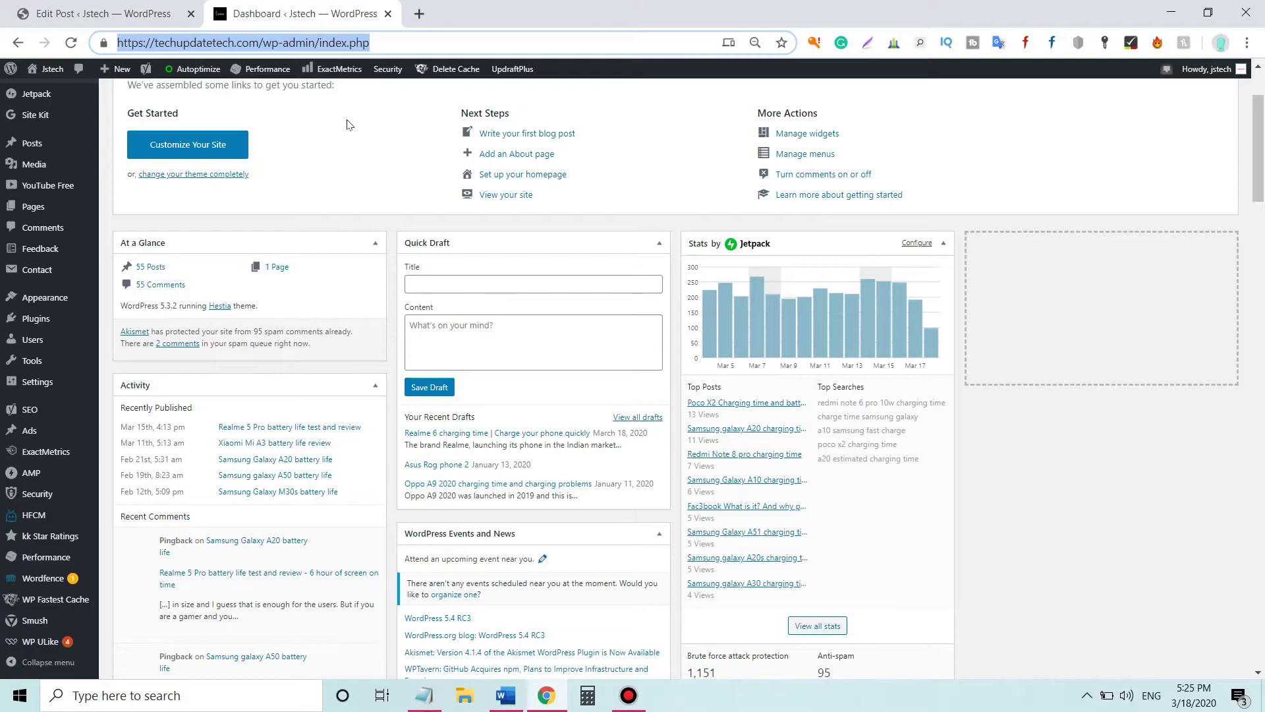
text(google.com)
key(Return)
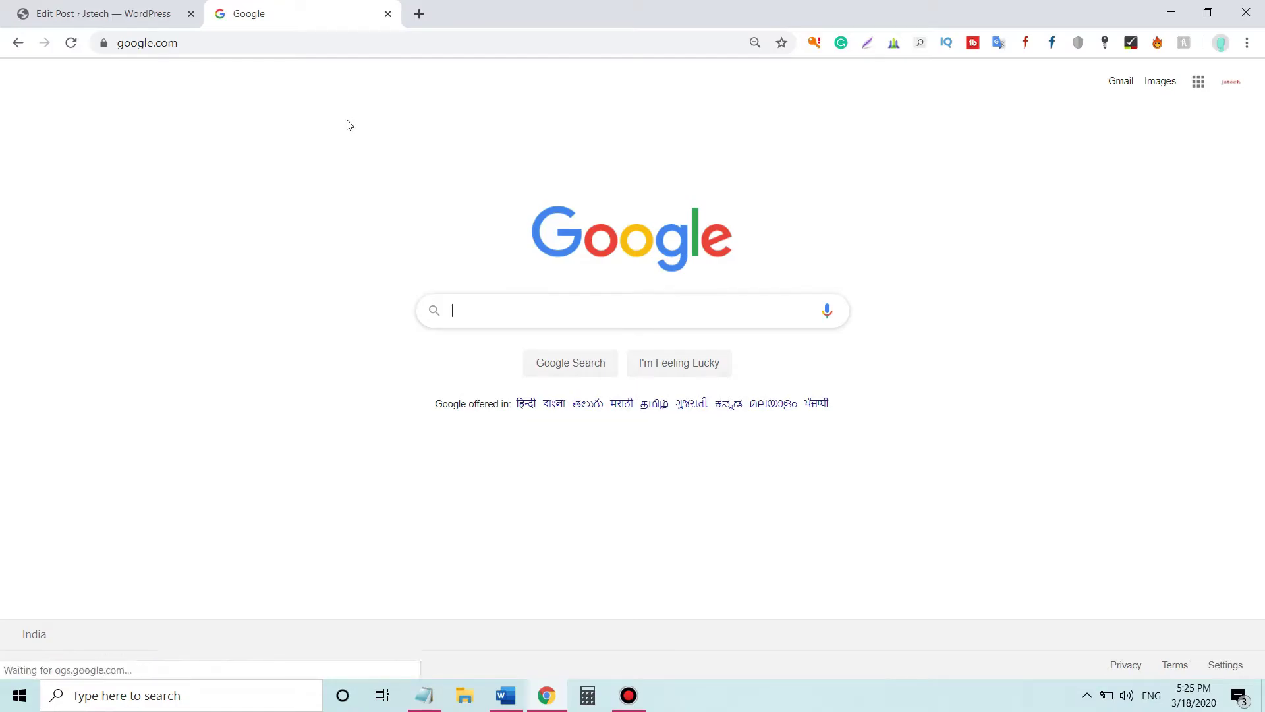
- Load the Flipkart site in the current tab and reload its home page
key(ctrl+l)
text(f)
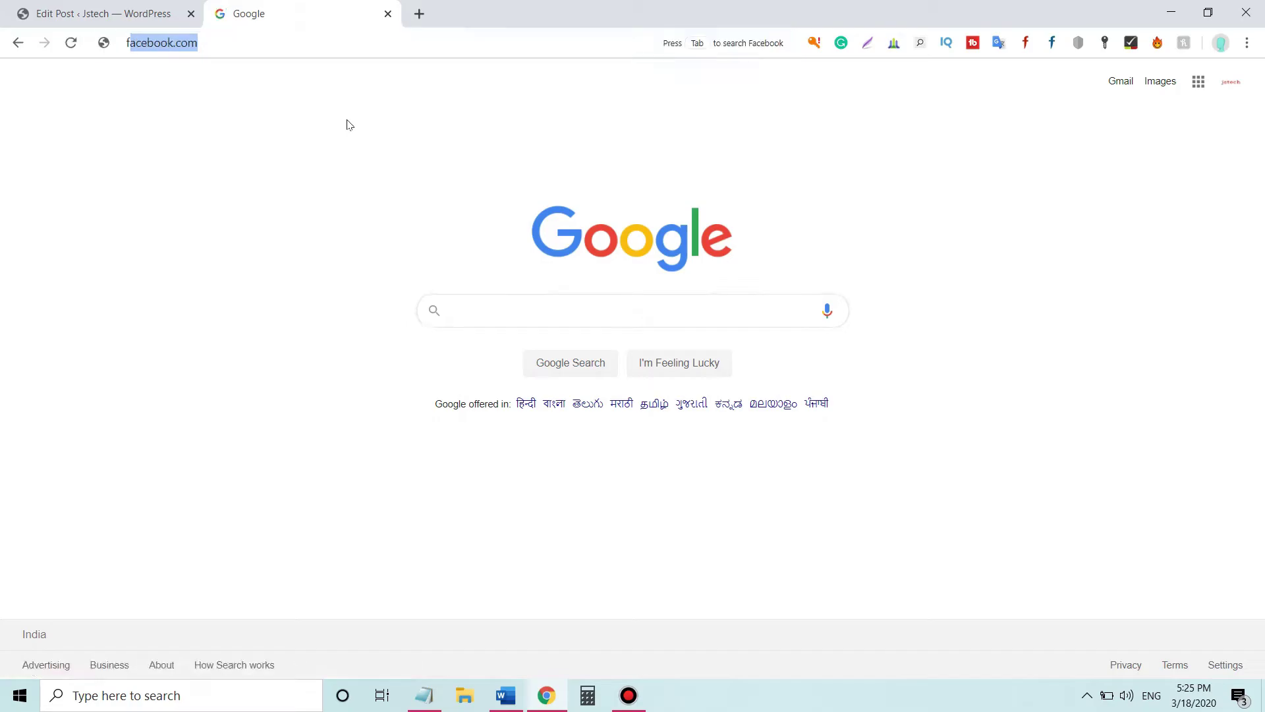
text(lipkart)
key(Return)
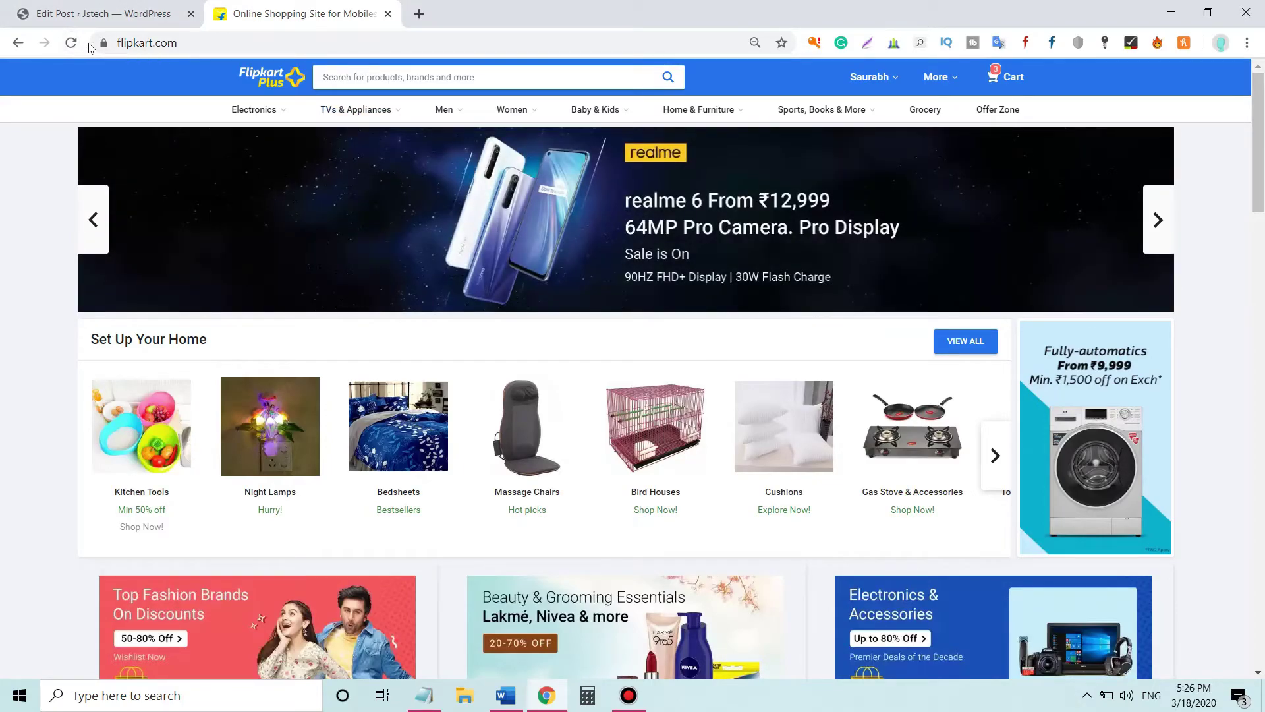
click(90, 44)
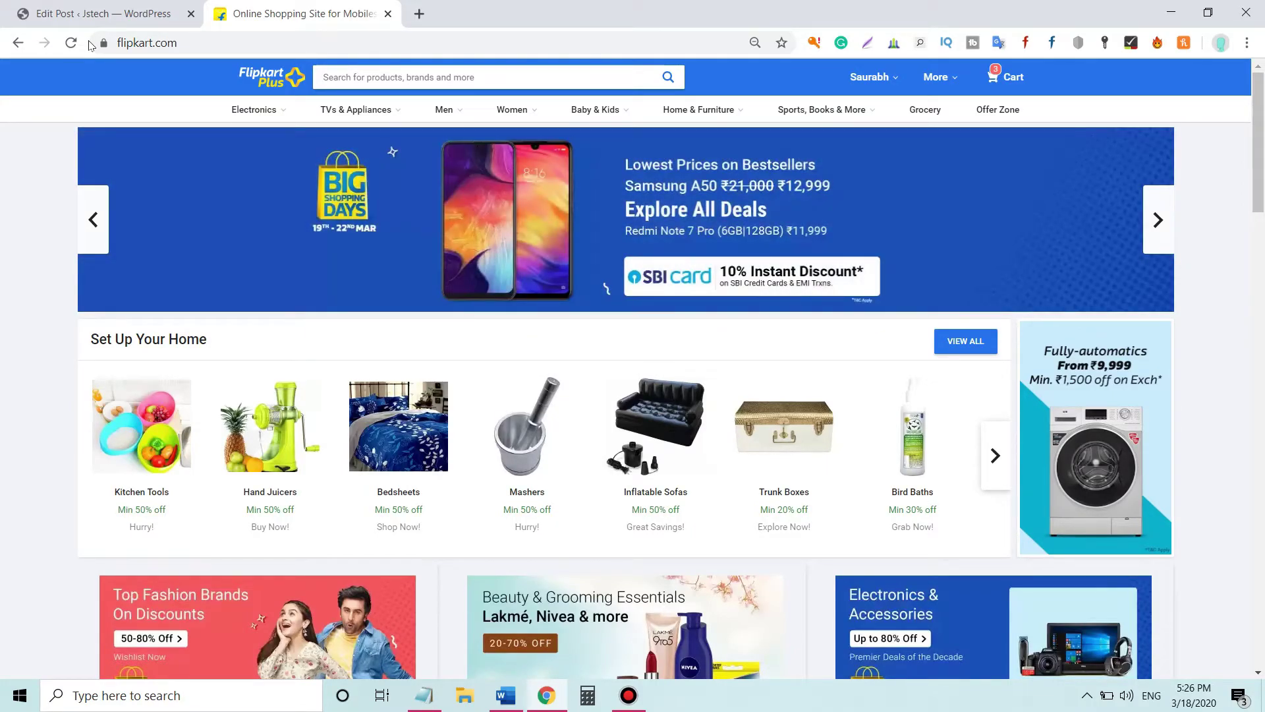
- Restore Chrome to a smaller window, move it over the desktop, and switch to Word
click(1216, 13)
drag(1002, 15, 798, 67)
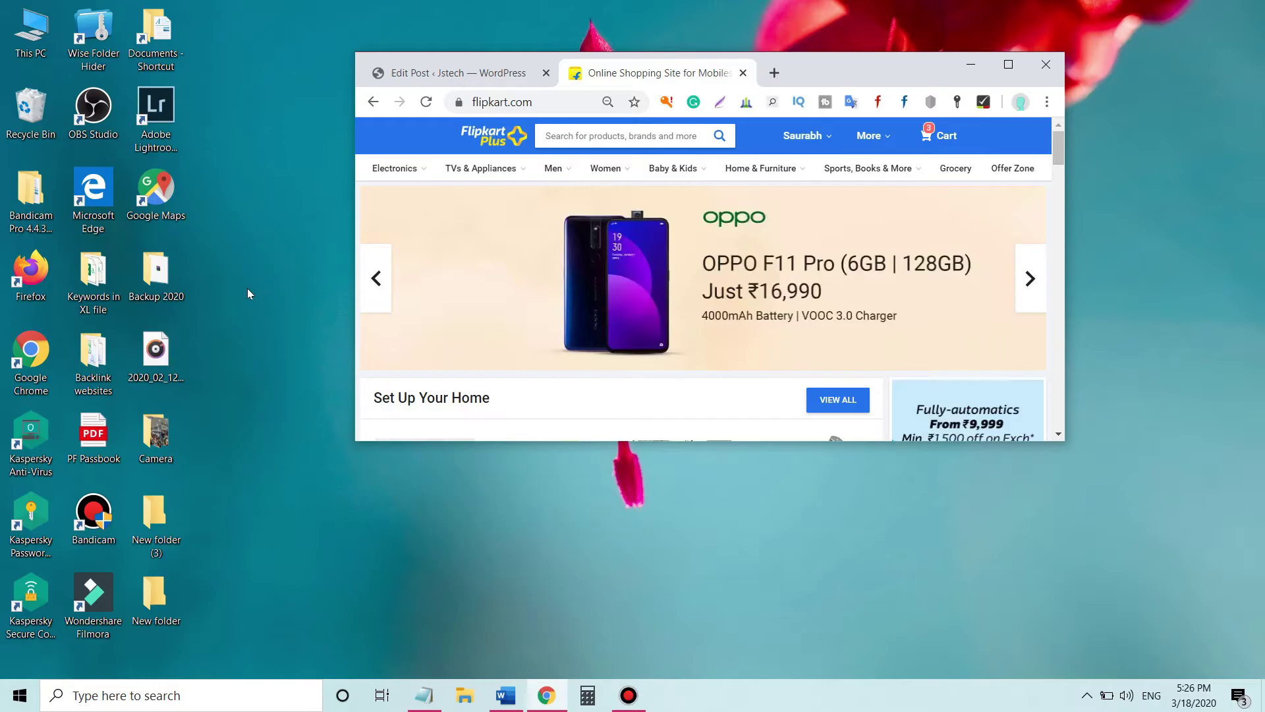
click(845, 78)
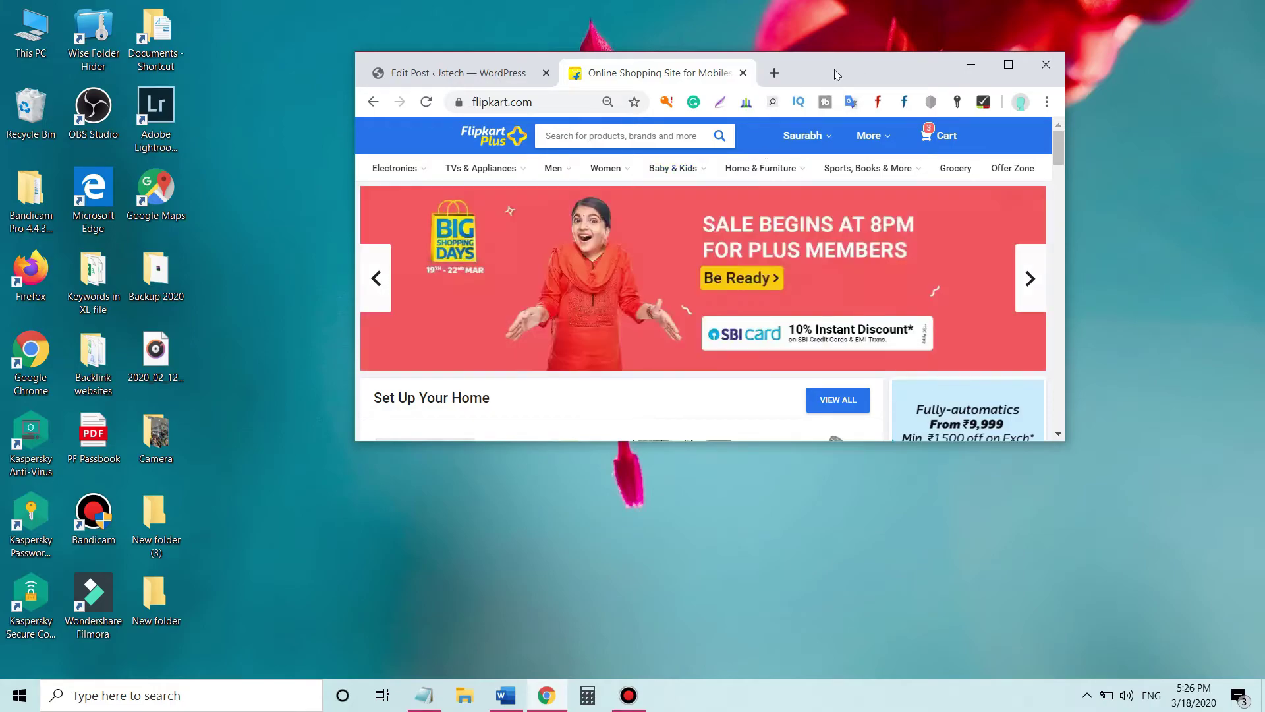
click(521, 642)
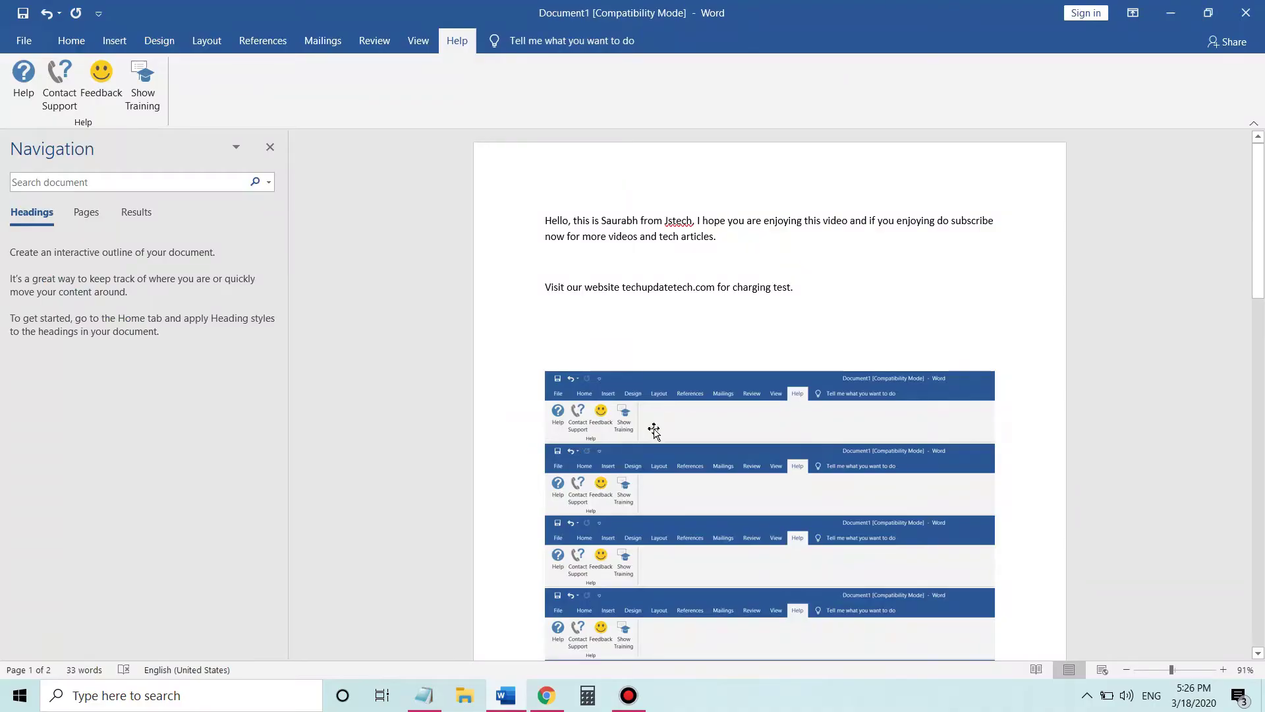
- Paste the captured Chrome window image at the end of the Word document, after the existing screenshots
scroll(672, 478, down, 12)
click(671, 479)
key(ctrl+v)
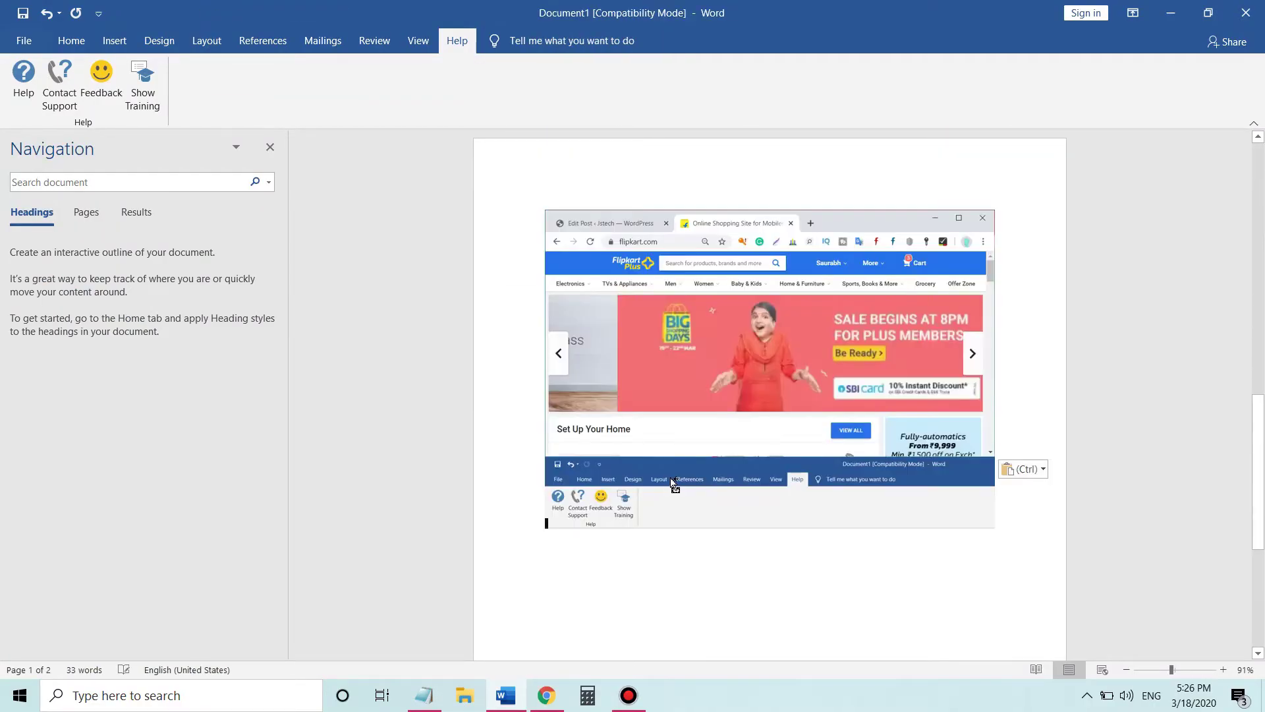
scroll(659, 521, down, 3)
scroll(661, 513, up, 3)
- Switch to Chrome and minimize both the Word and Chrome windows to reveal the desktop
key(alt+Tab)
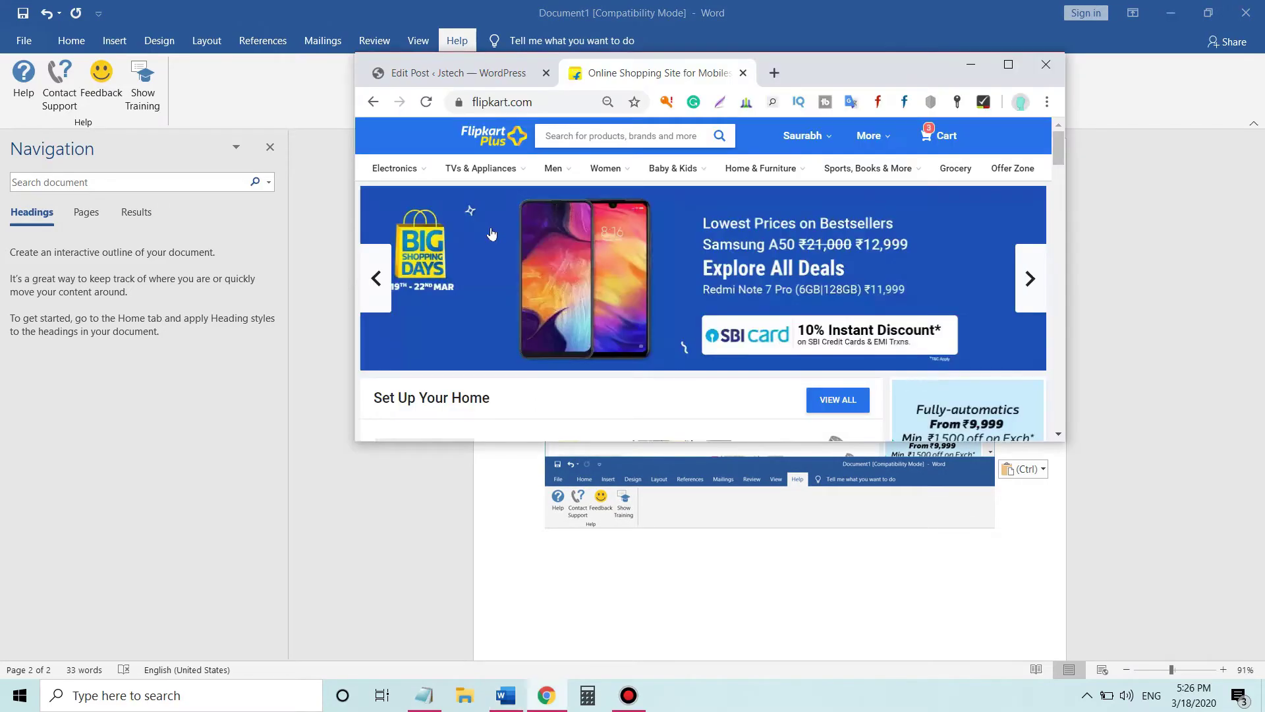
click(1162, 6)
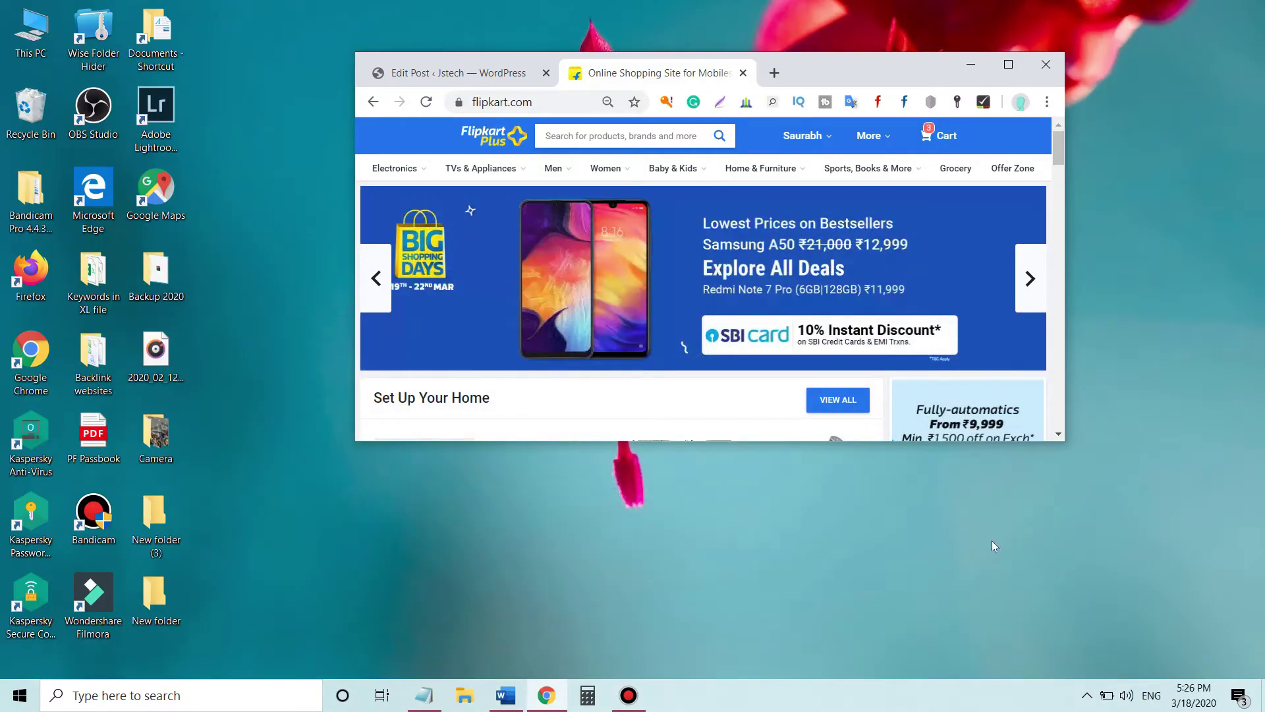
drag(874, 71, 833, 50)
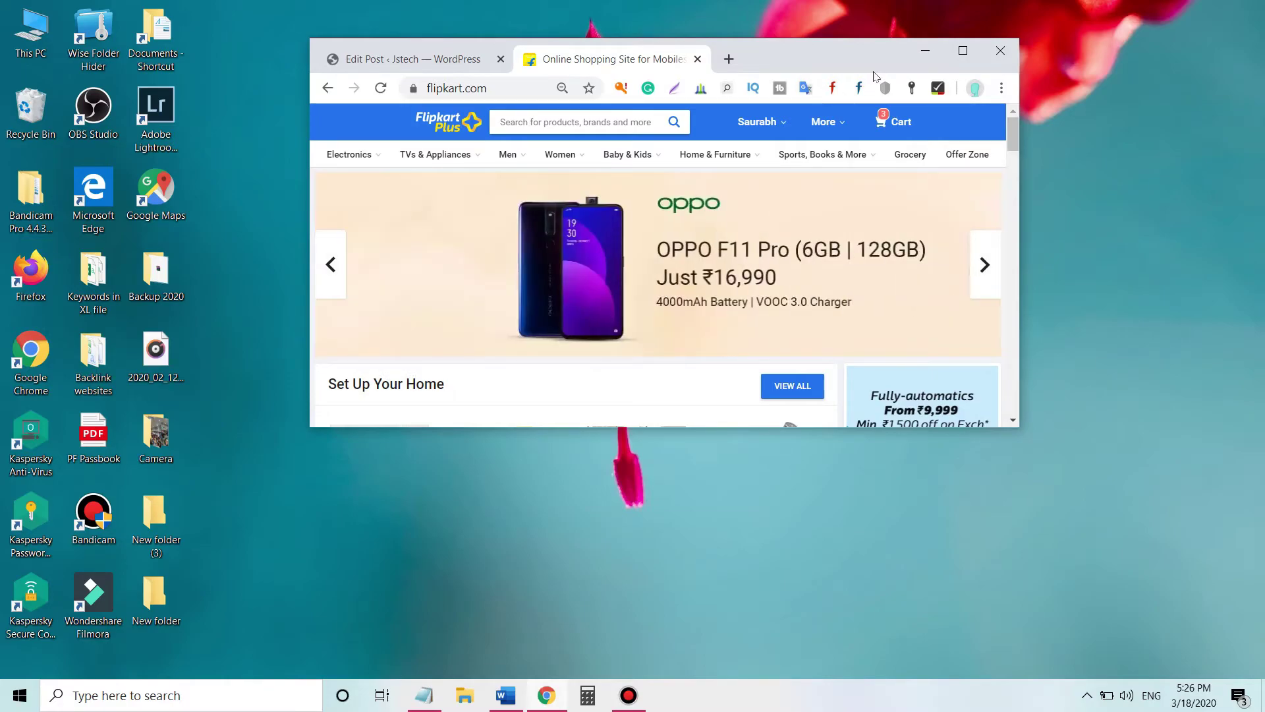
click(926, 51)
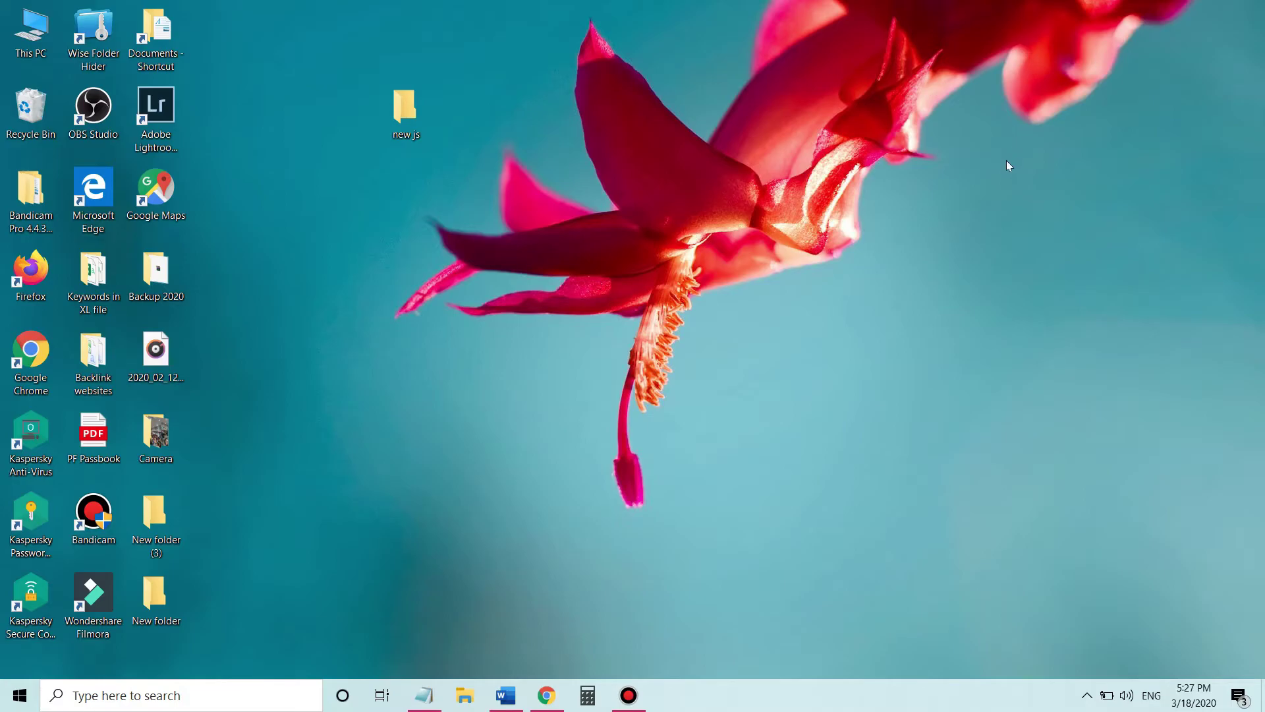
- Cut the new js folder on the desktop
right_click(397, 101)
click(480, 452)
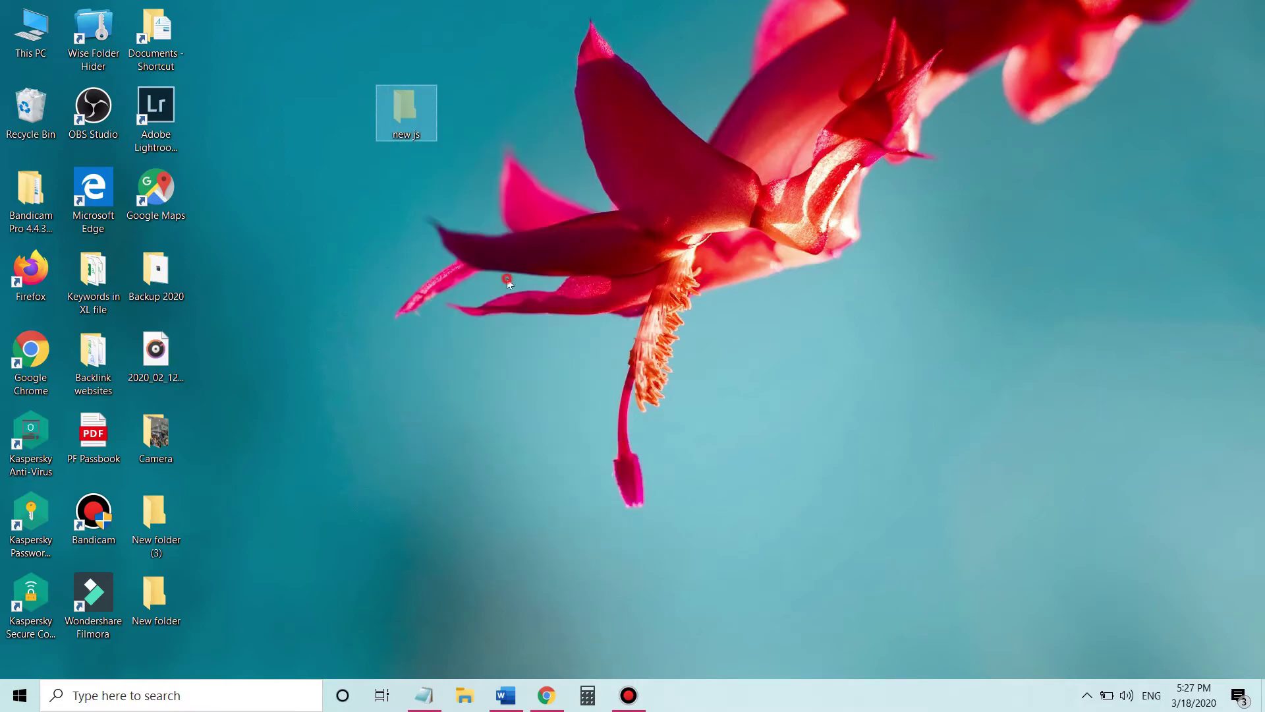
click(507, 280)
- Copy the new js folder and paste five copies of it onto the desktop
right_click(390, 97)
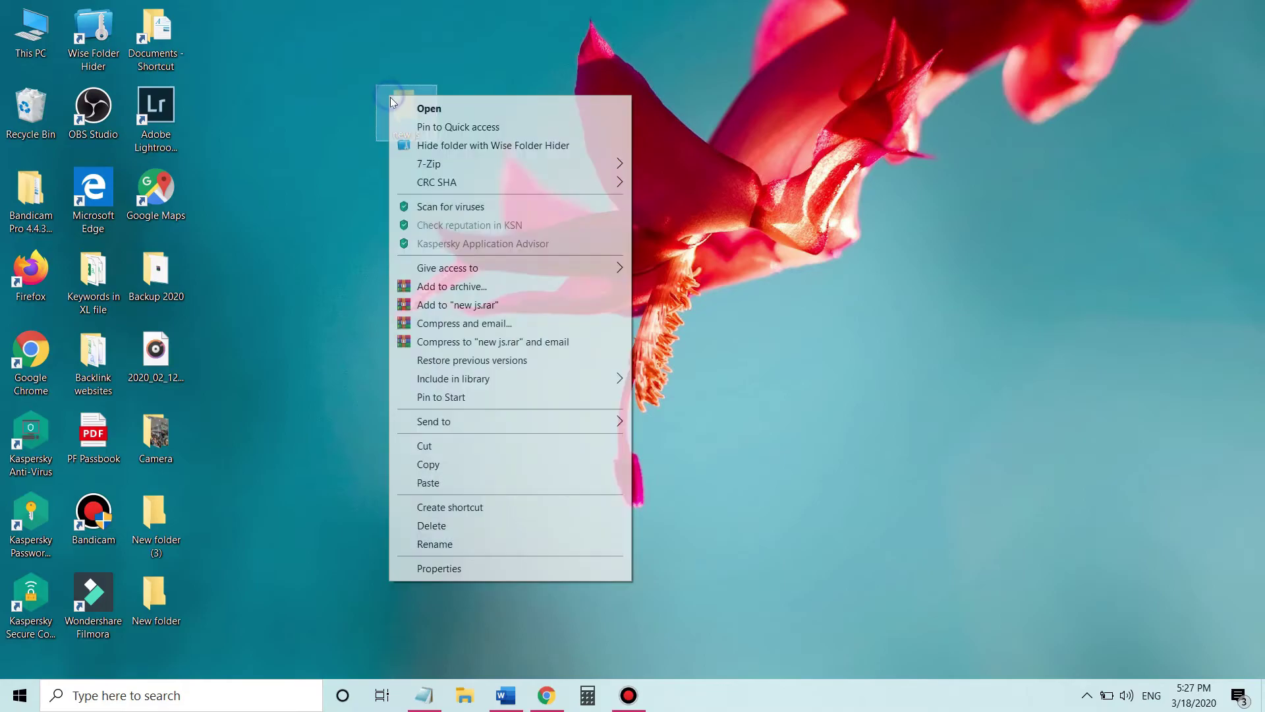
click(452, 465)
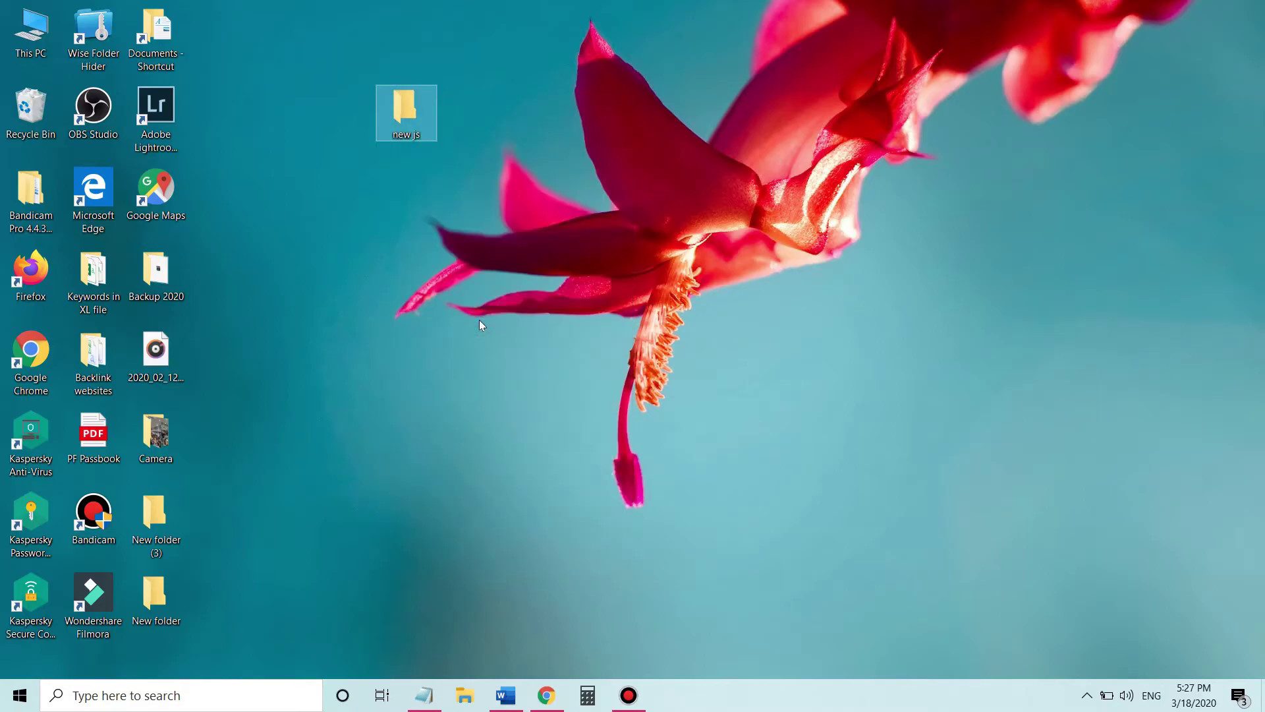
key(ctrl+v)
key(ctrl+v)
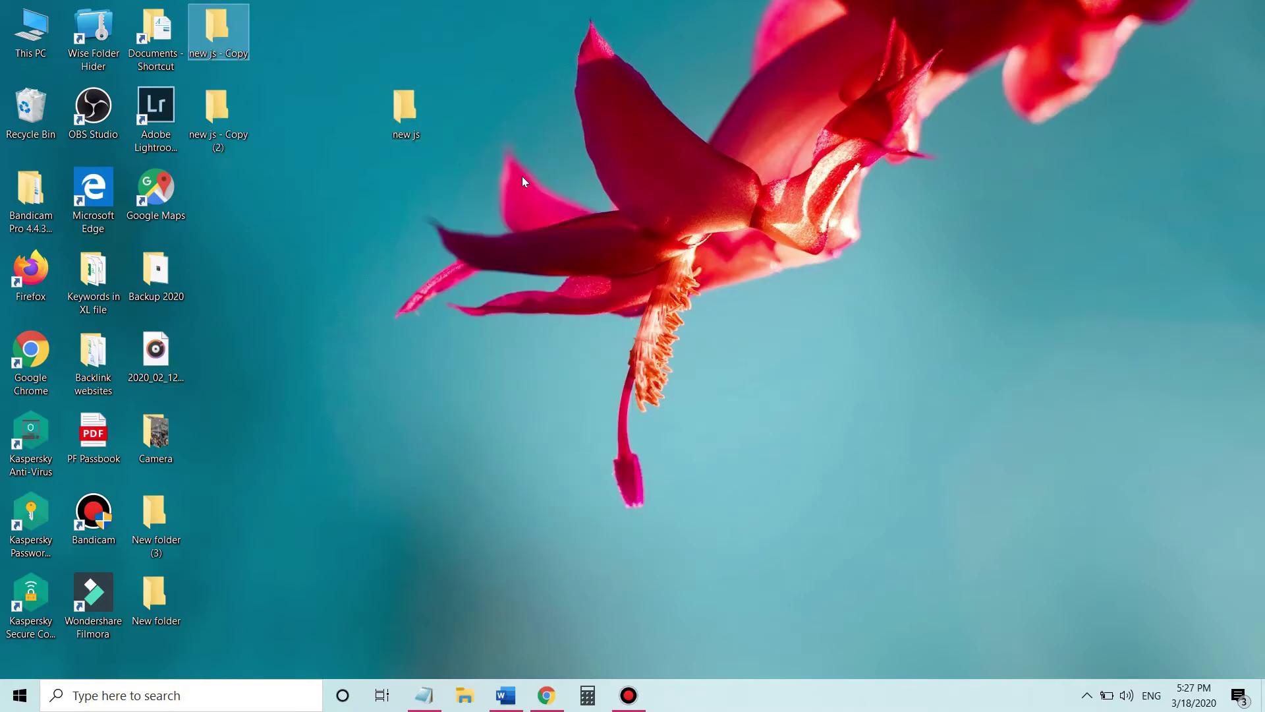
key(ctrl+v)
key(ctrl+v)
key(ctrl+v)
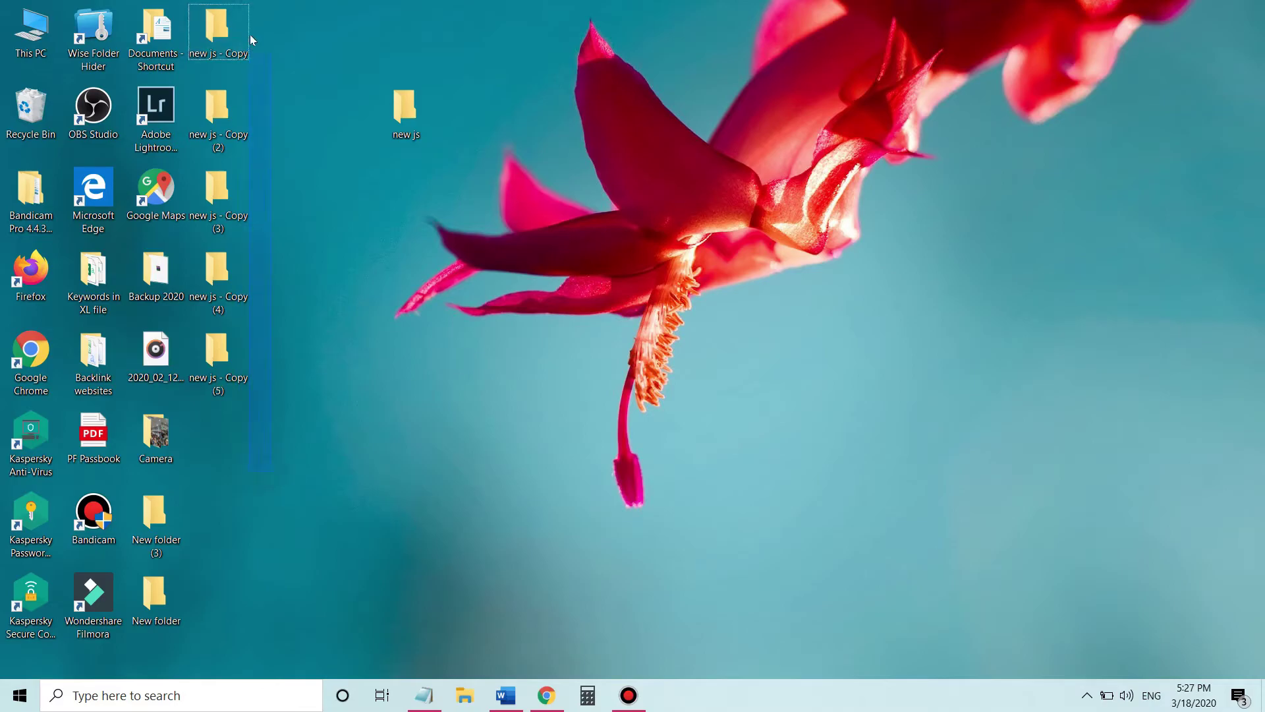
- Delete the five pasted copies of the new js folder from the desktop
drag(250, 34, 232, 395)
key(Delete)
click(414, 236)
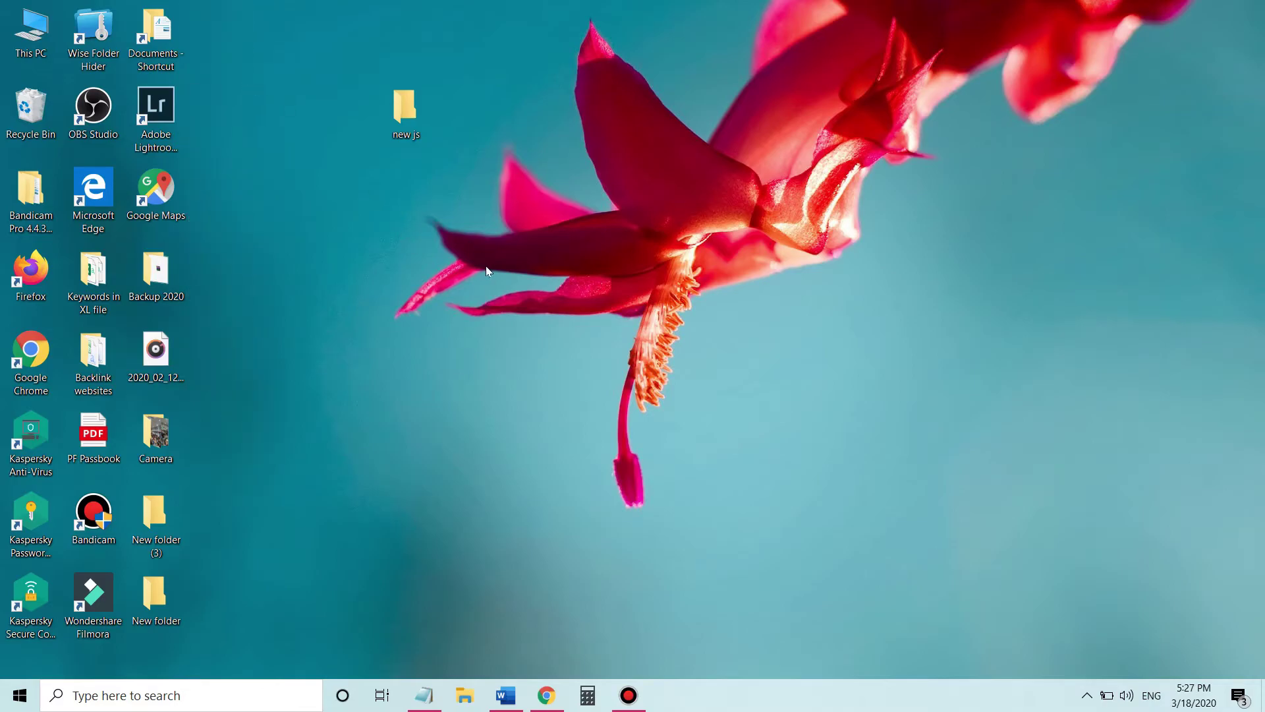
- Duplicate the new js folder and its copies repeatedly until several columns of them cover the desktop
click(412, 99)
key(ctrl+c)
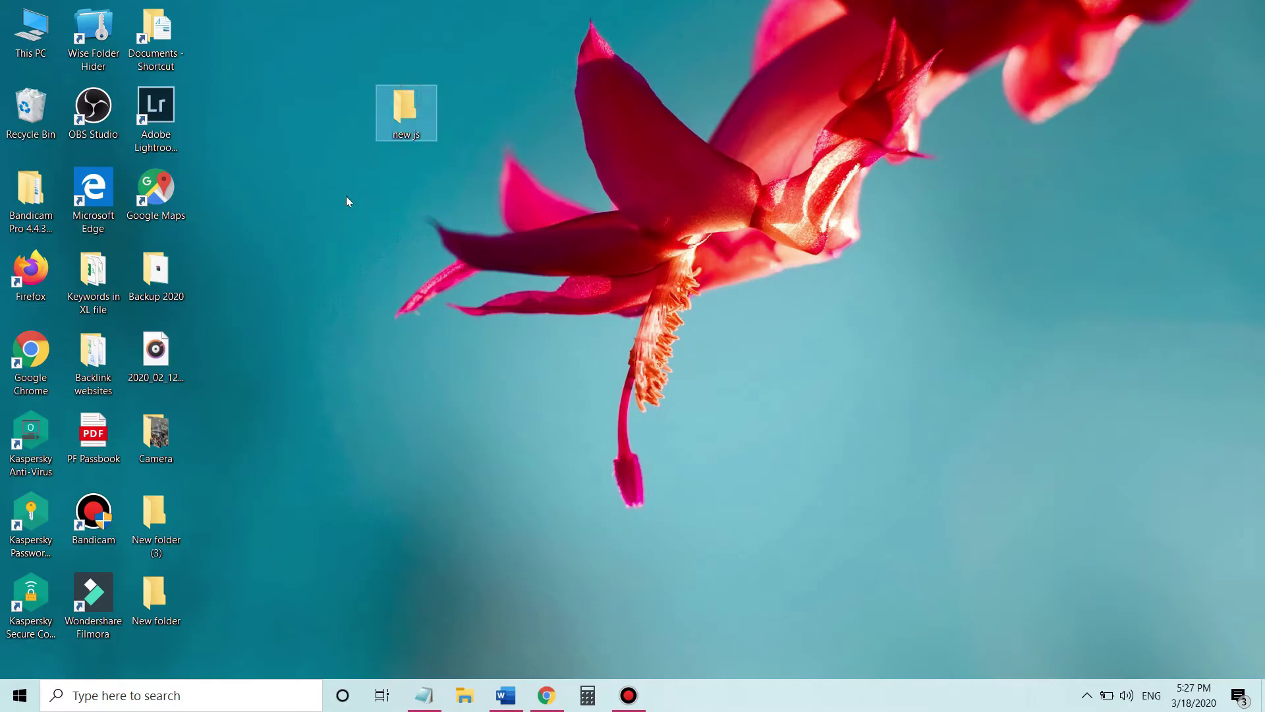
key(ctrl+v)
drag(374, 127, 524, 125)
drag(427, 114, 548, 61)
drag(405, 116, 487, 394)
drag(395, 337, 305, 405)
click(890, 312)
drag(767, 562, 273, 44)
drag(381, 116, 928, 245)
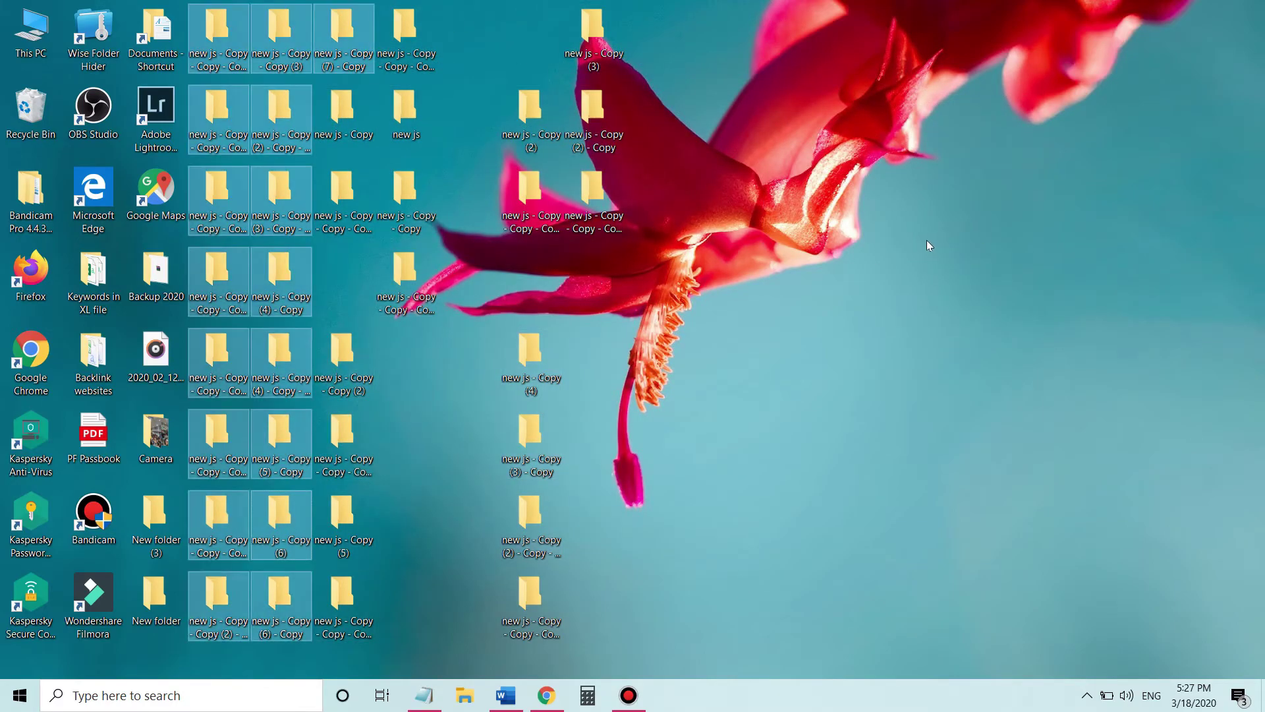
- Delete the new js folder together with all its copies from the desktop
click(797, 399)
drag(668, 634, 213, 4)
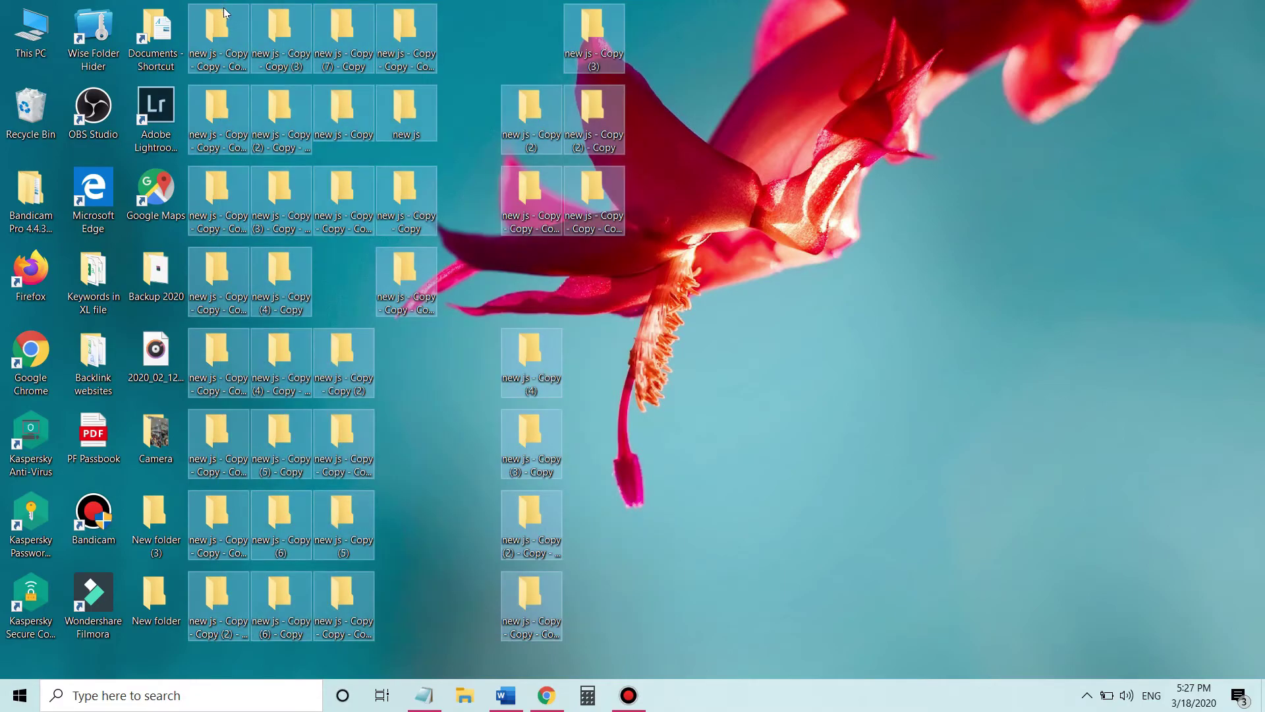
key(Delete)
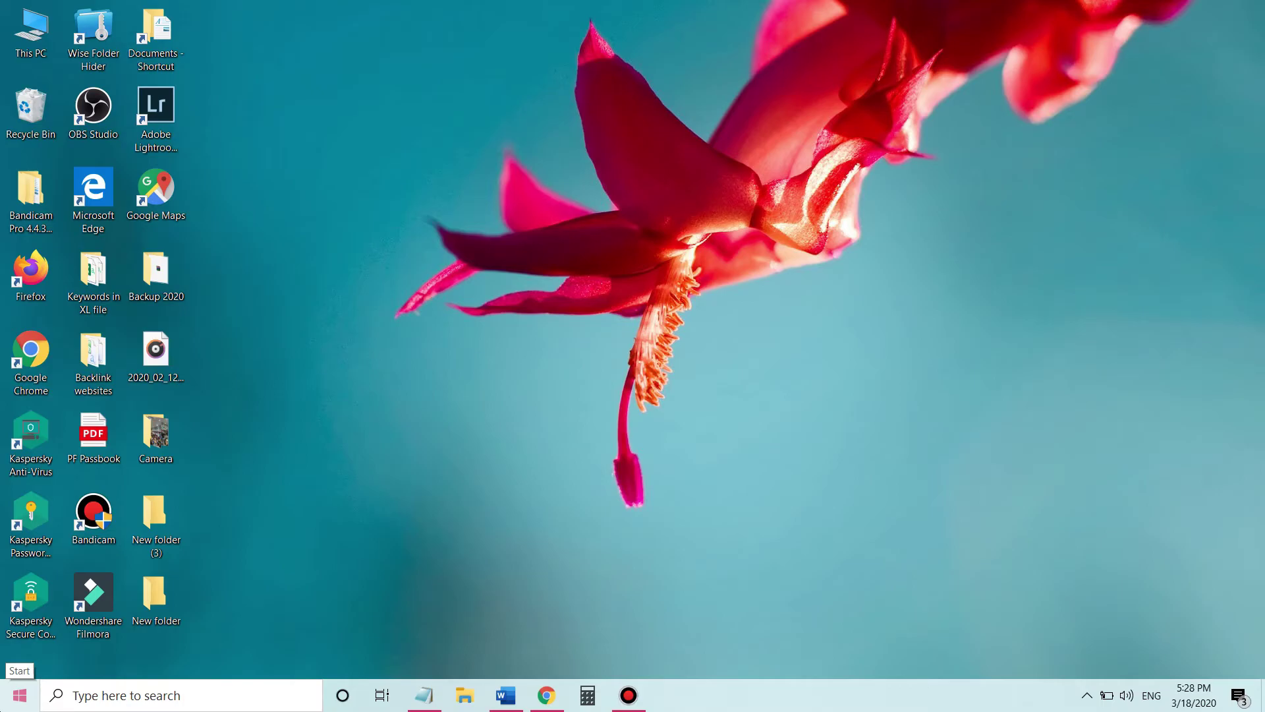
- Open Windows Settings and close it, and bring up the Shut Down Windows dialog and cancel it
key(super+r)
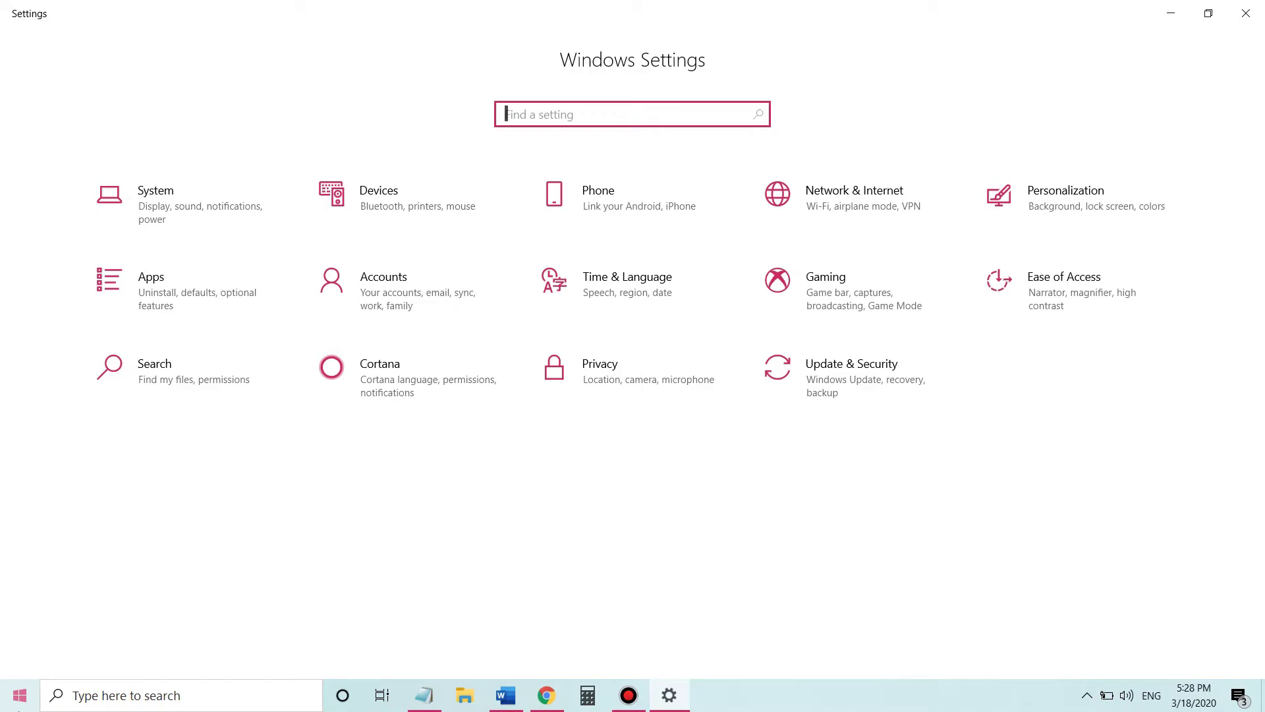
key(alt+F4)
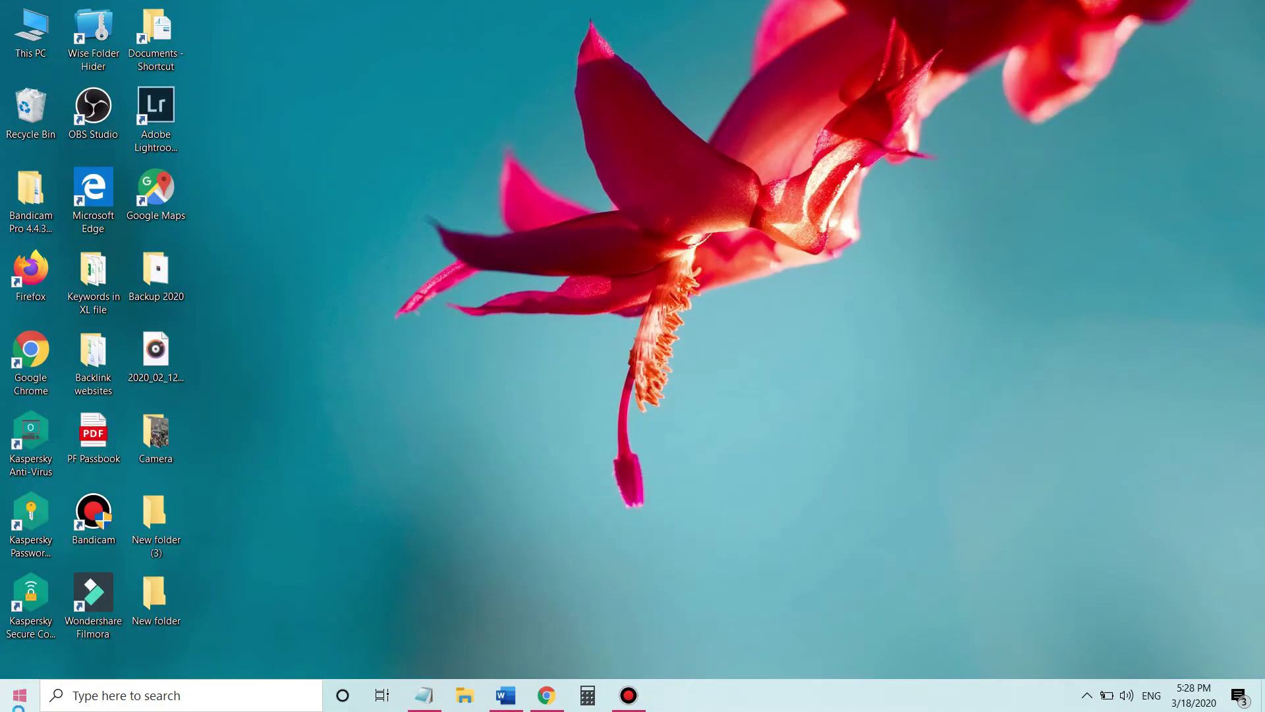
key(alt+F4)
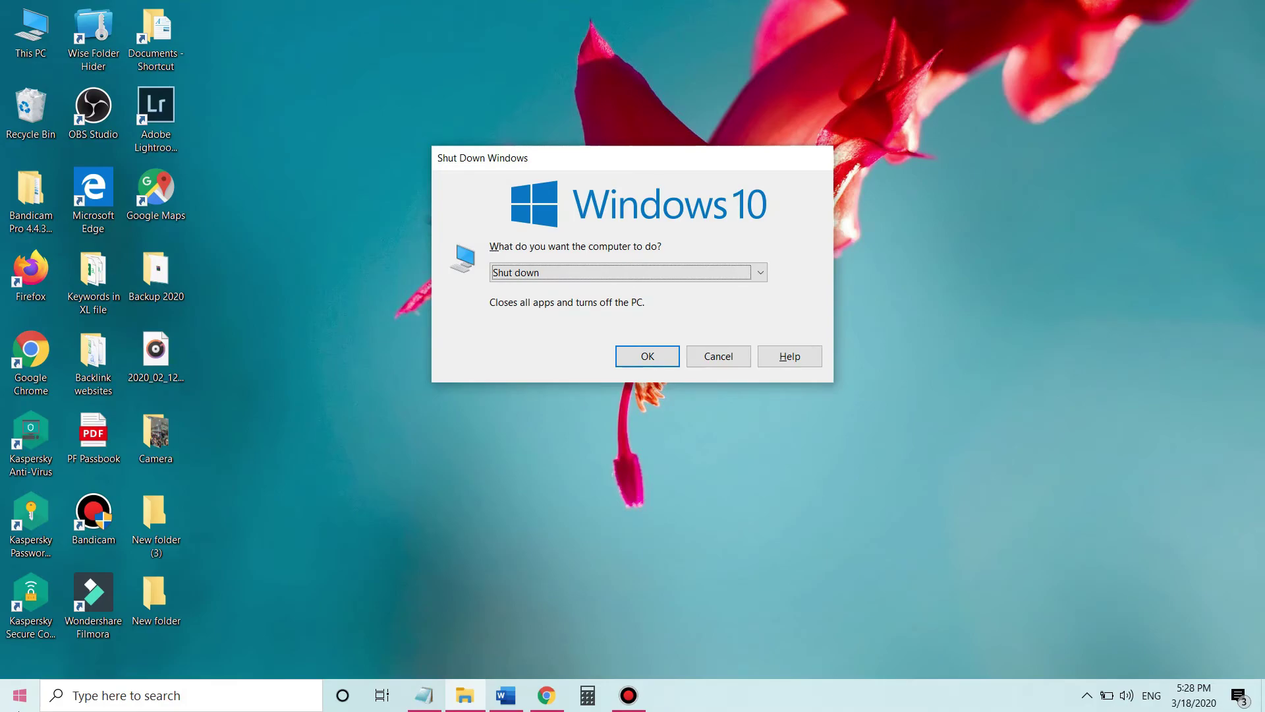
click(738, 357)
- Close the Chrome window showing Flipkart, and relaunch Chrome in a maximized window
click(549, 699)
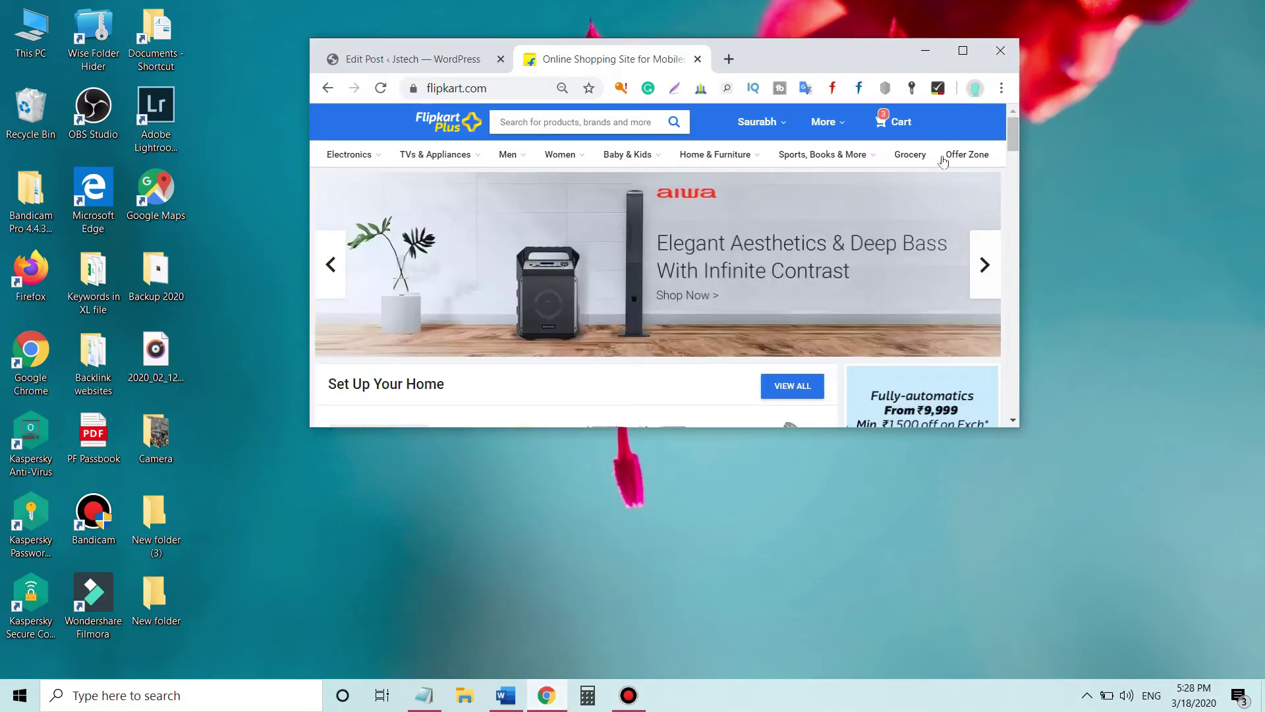
key(alt+F4)
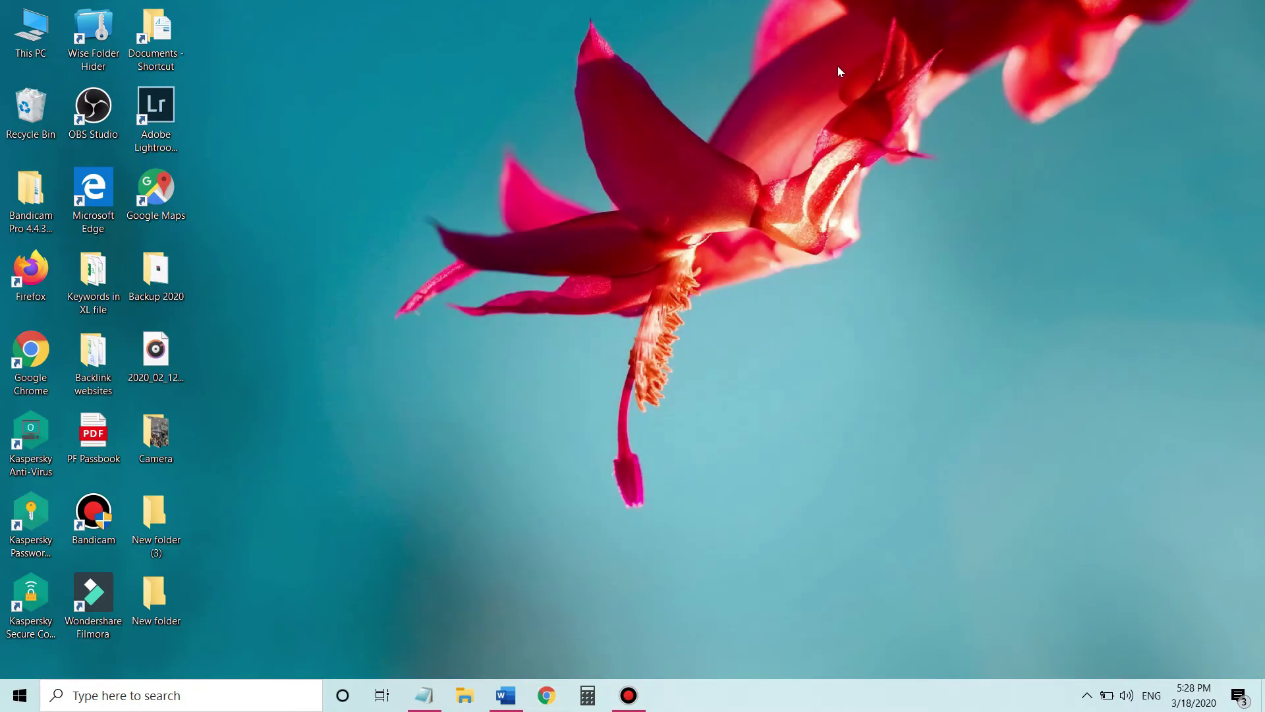
click(546, 697)
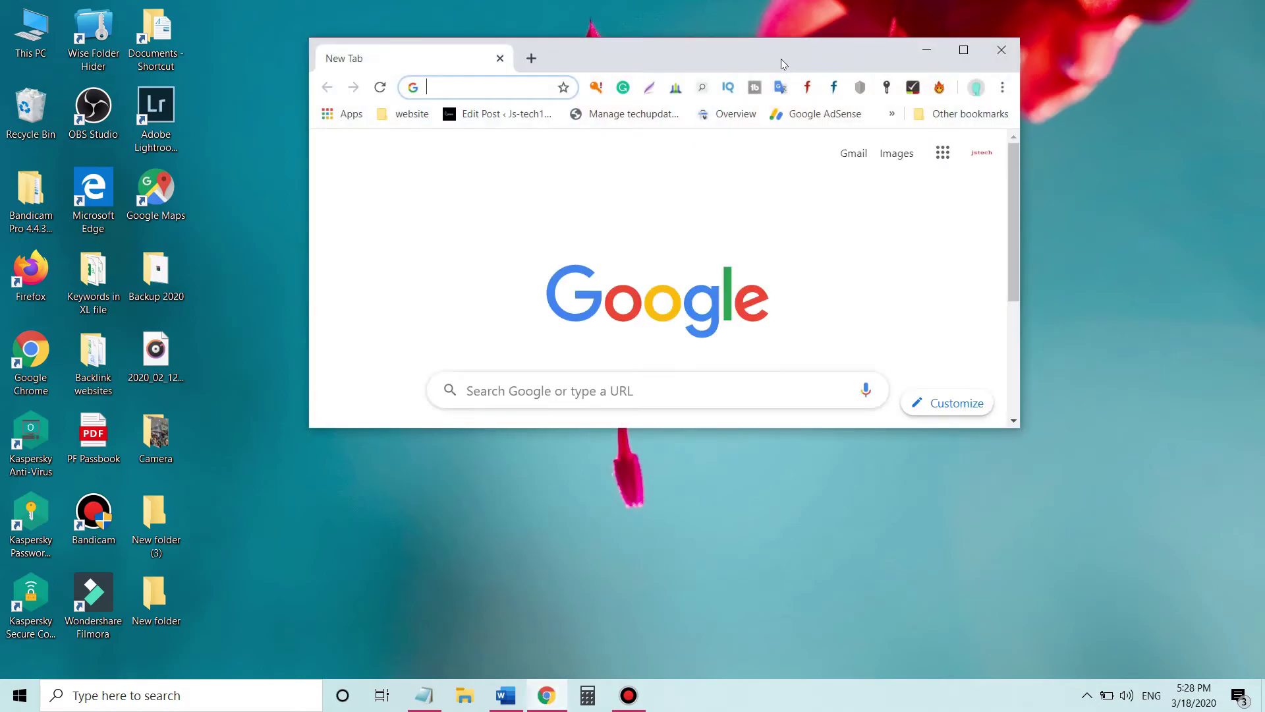
double_click(758, 49)
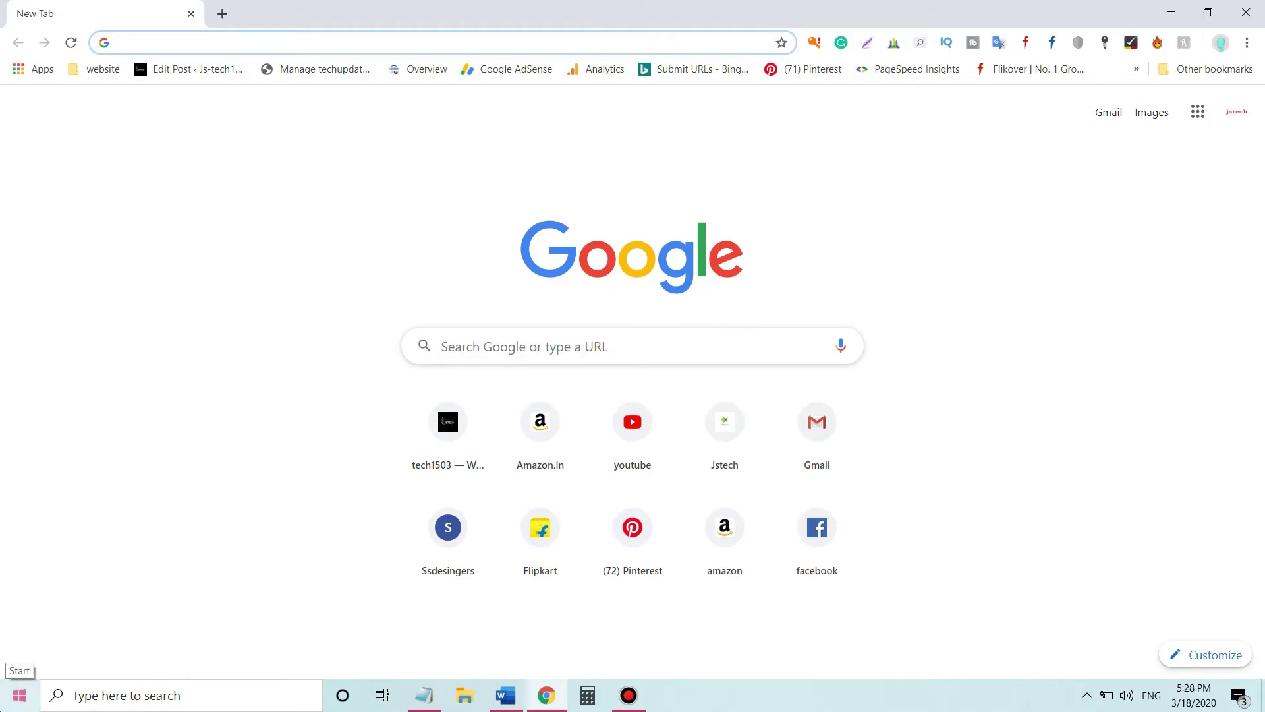
- Reopen the recently closed Chrome window and close its YouTube Studio tab
key(ctrl+shift+t)
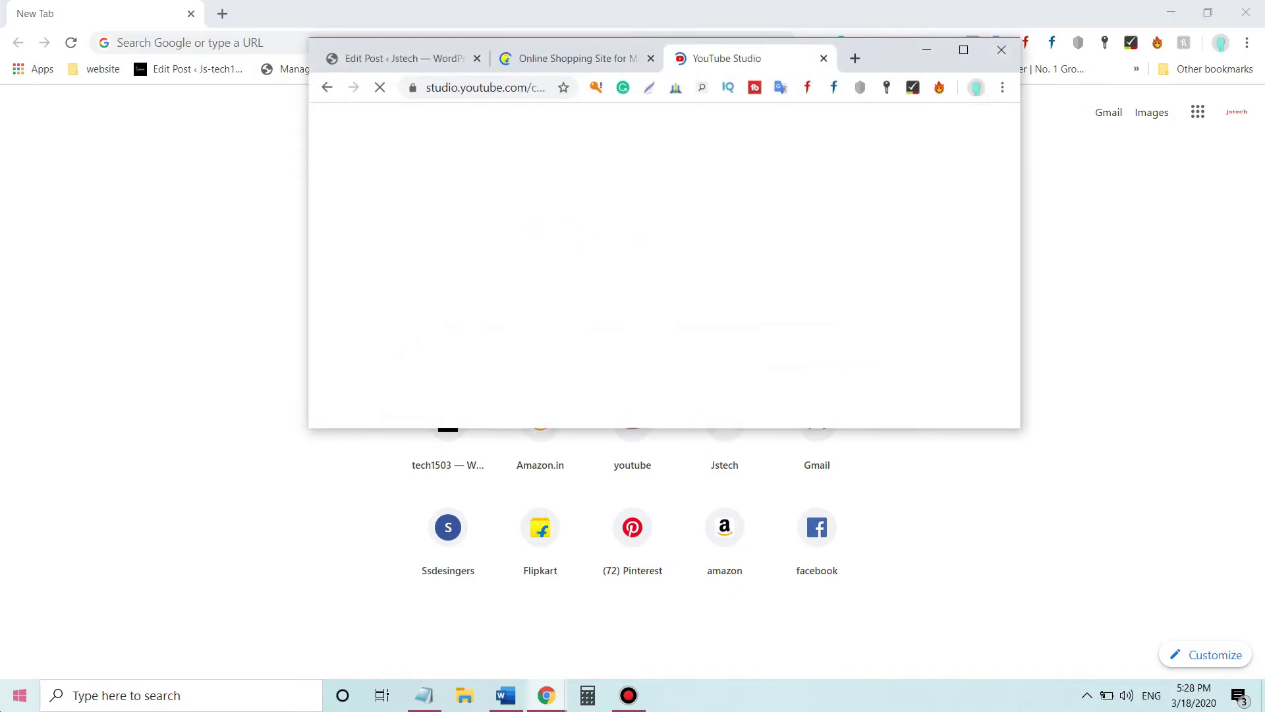
key(ctrl+w)
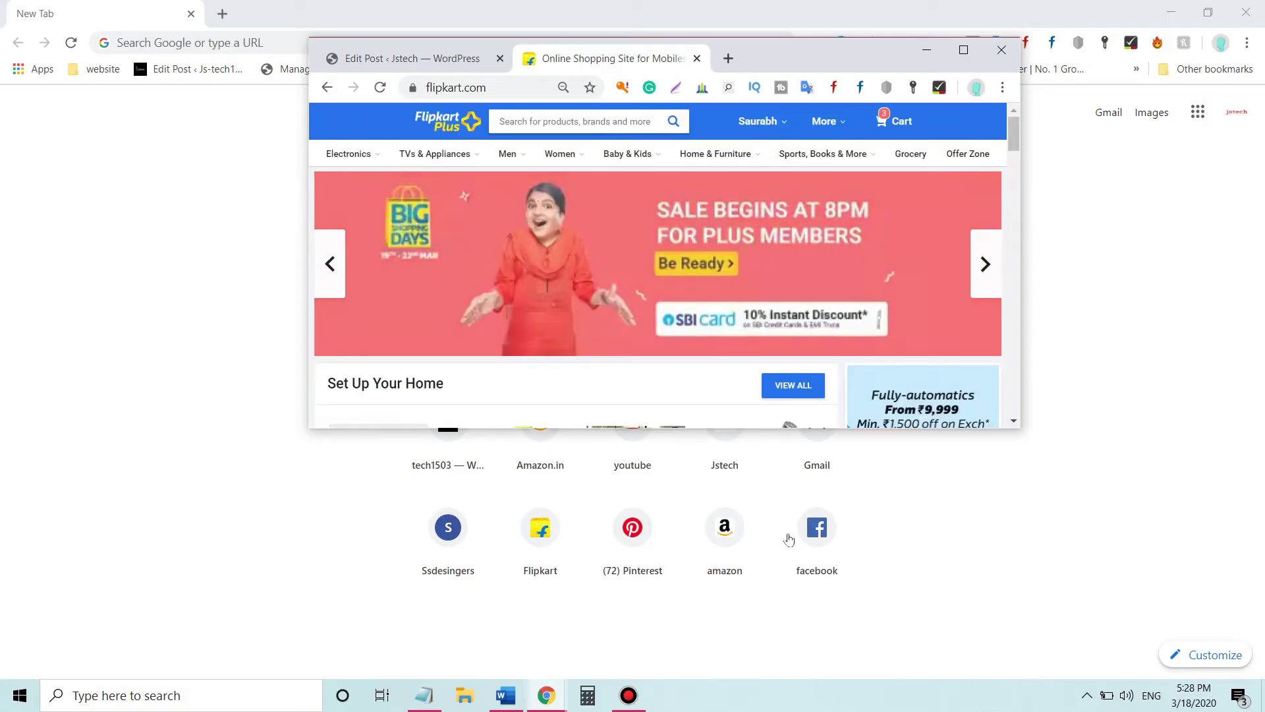
- Move the Flipkart and WordPress tabs into the maximized Chrome window and close its blank New Tab
drag(567, 61, 325, 28)
key(alt+Tab)
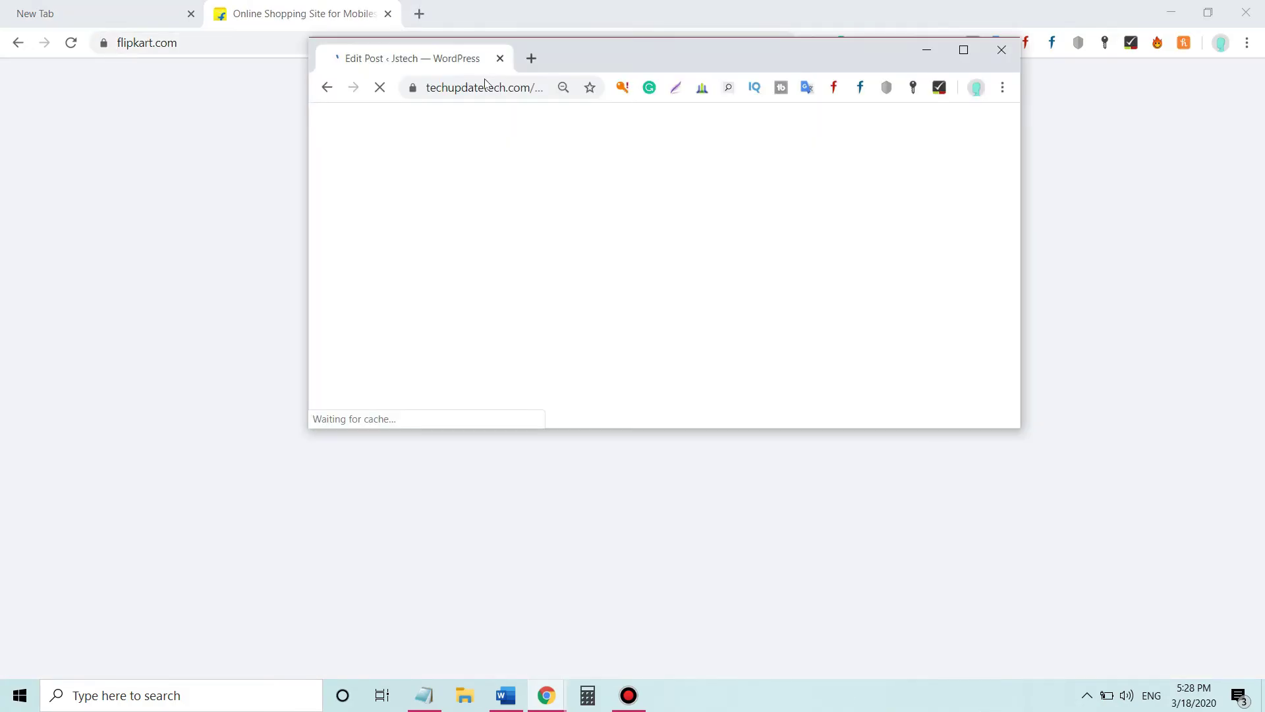
drag(454, 59, 462, 10)
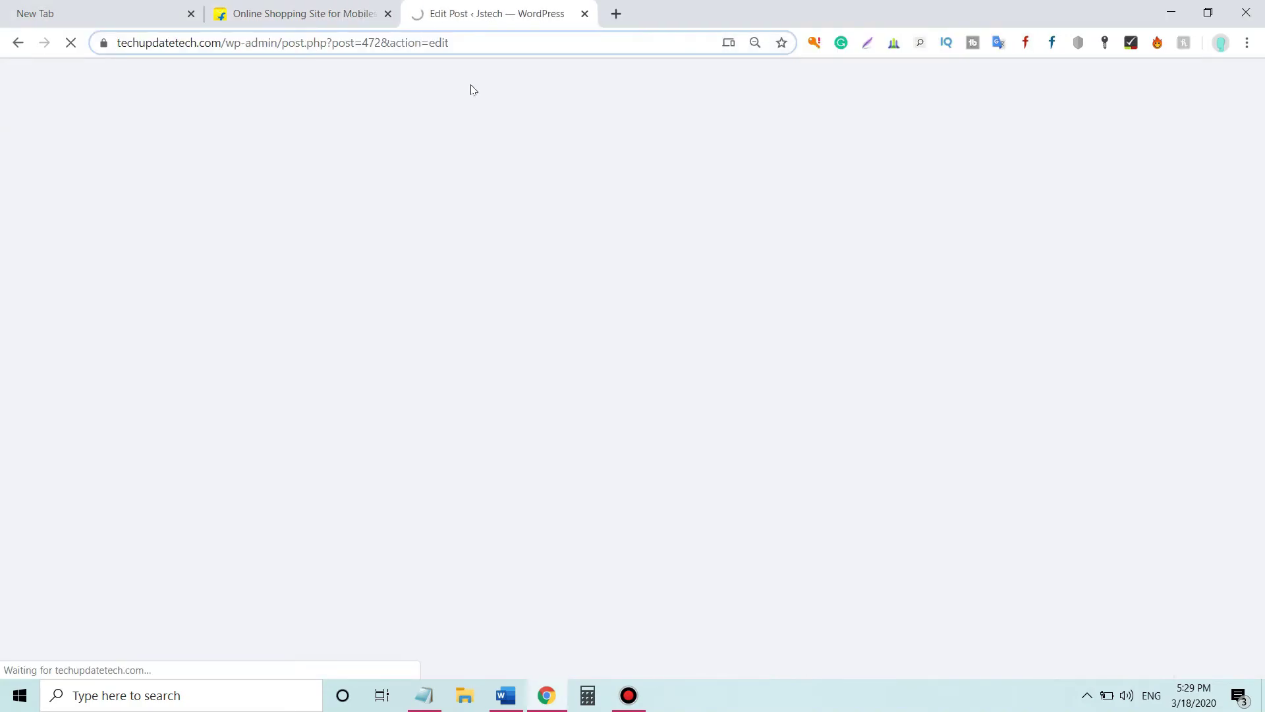
click(288, 5)
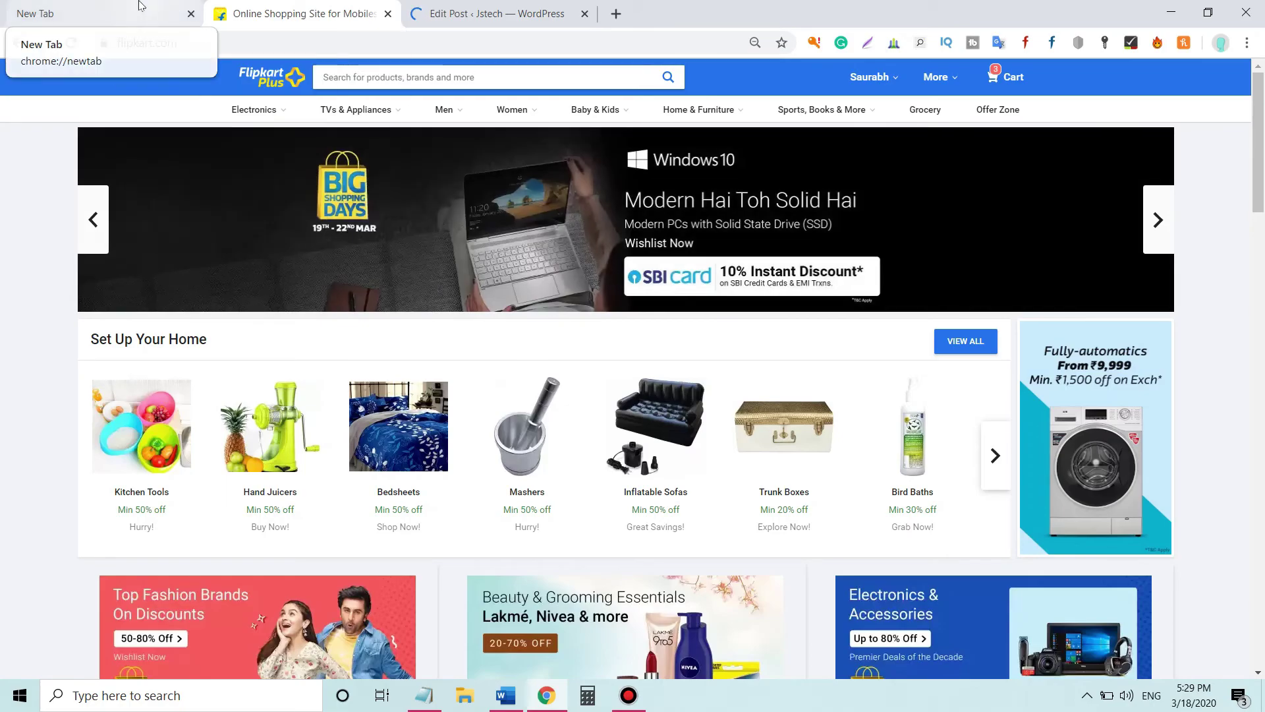
click(191, 14)
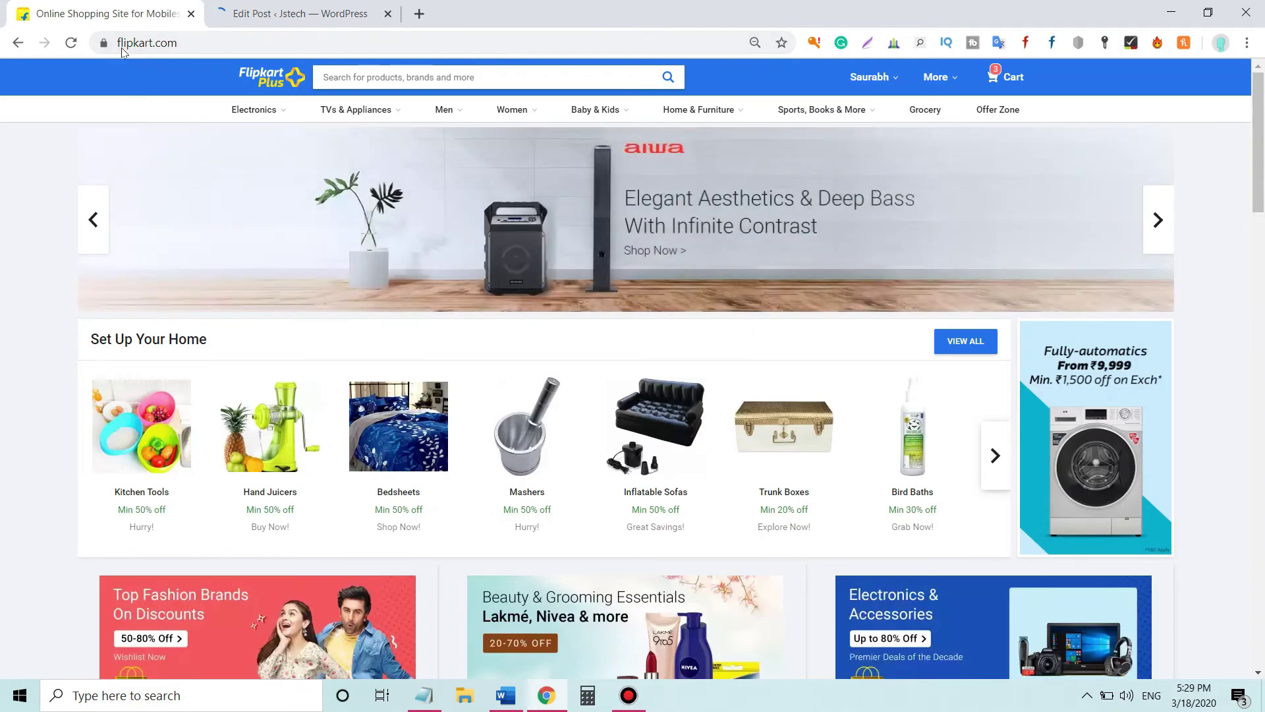
- Bring up the Save As dialog for the Flipkart page and cancel it
key(ctrl+s)
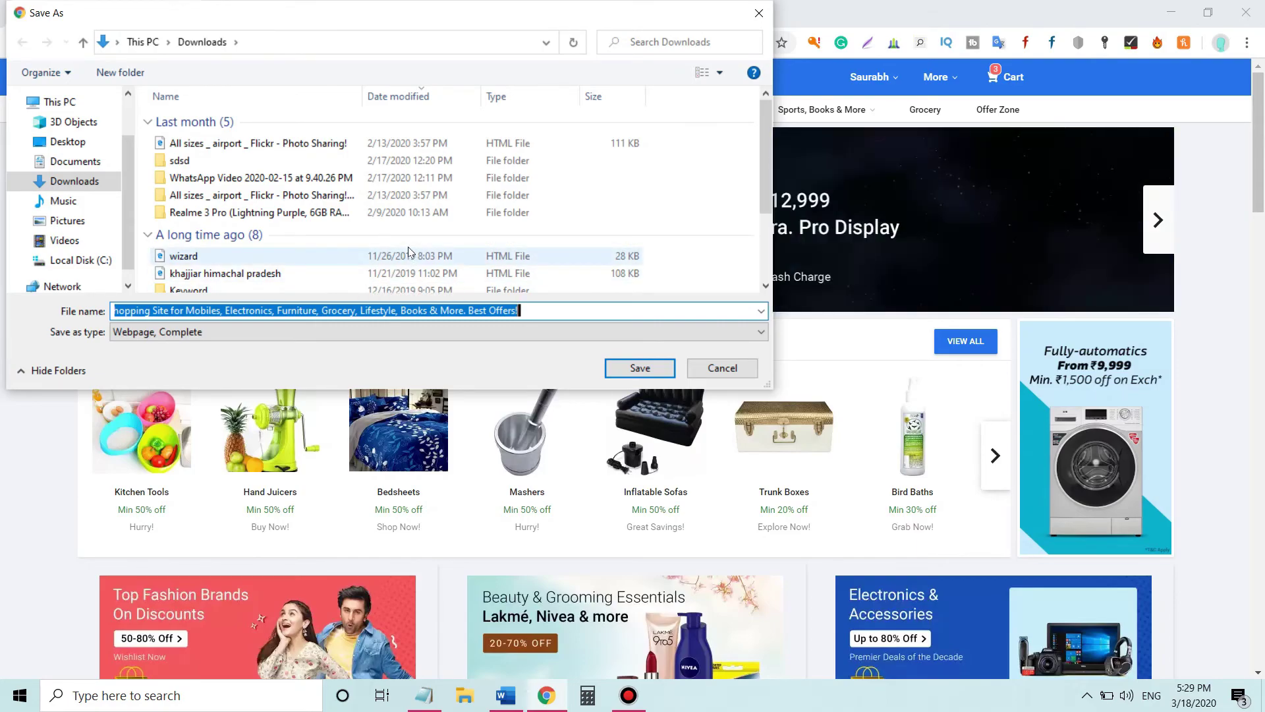
click(730, 366)
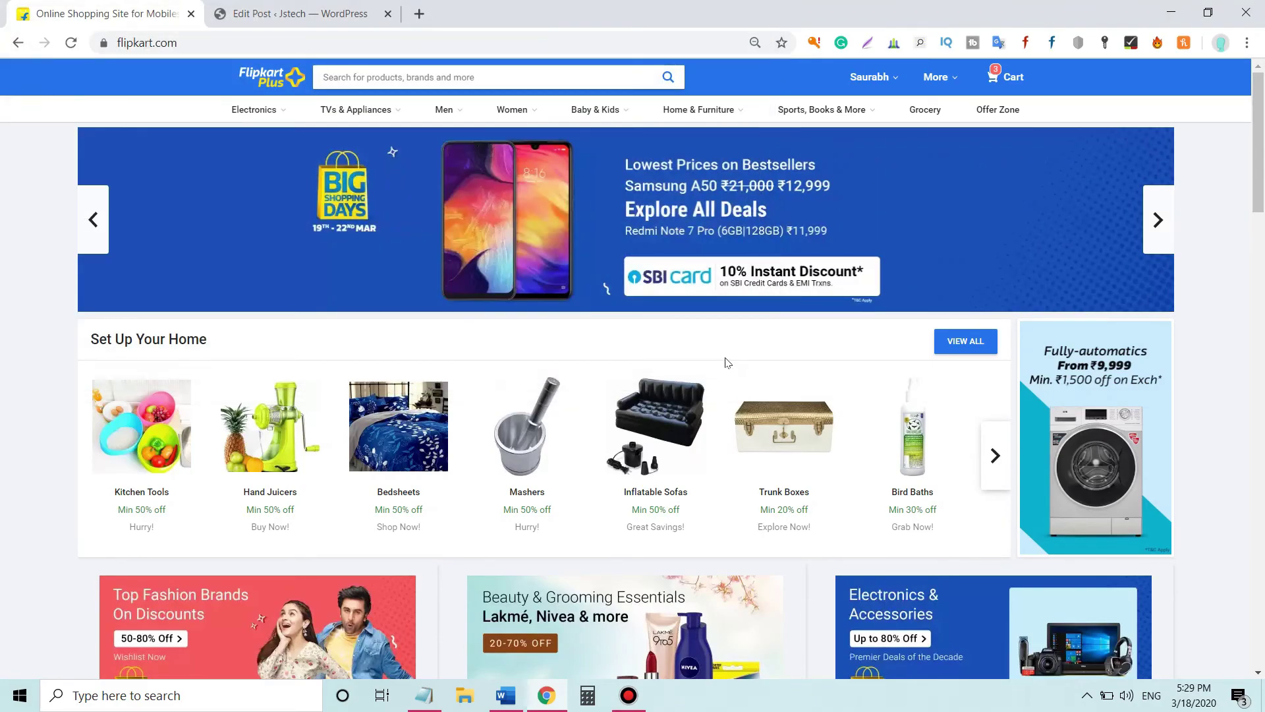
- Open a new blank tab next to the Flipkart and WordPress tabs
scroll(727, 364, down, 10)
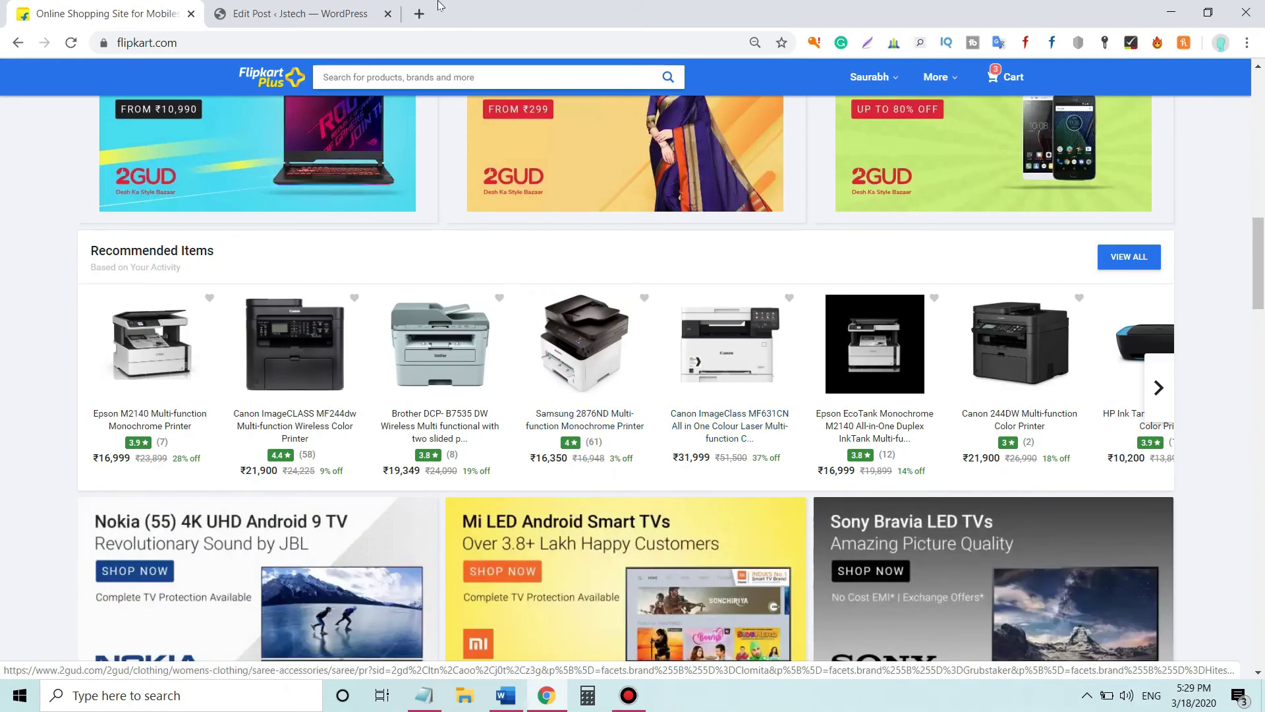
click(419, 12)
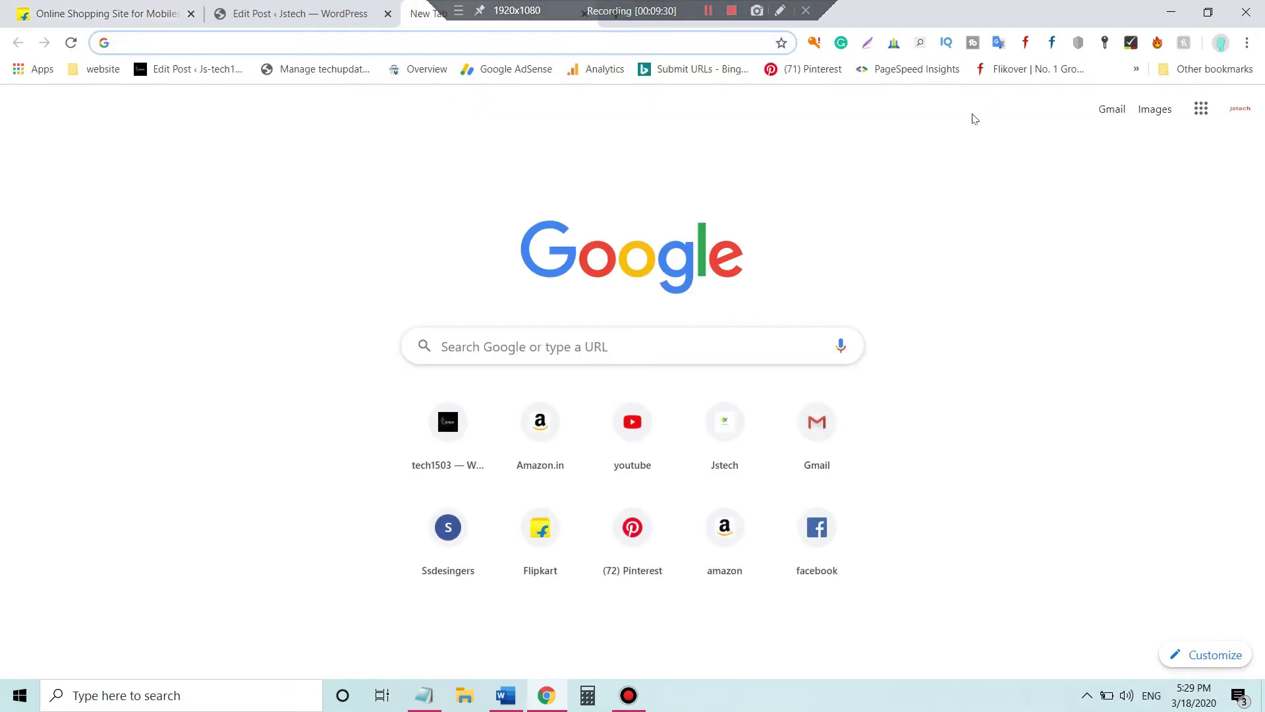
click(1007, 161)
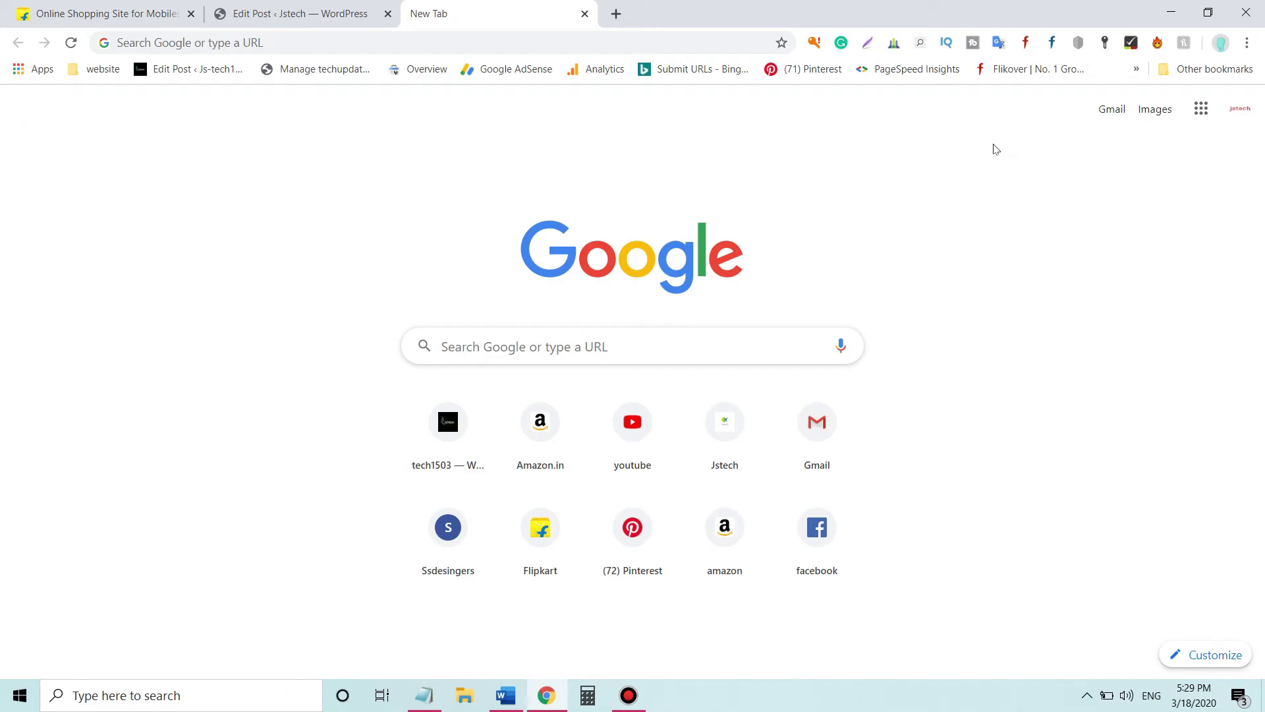
- Return to the Flipkart tab and open the Windows notification center
click(165, 23)
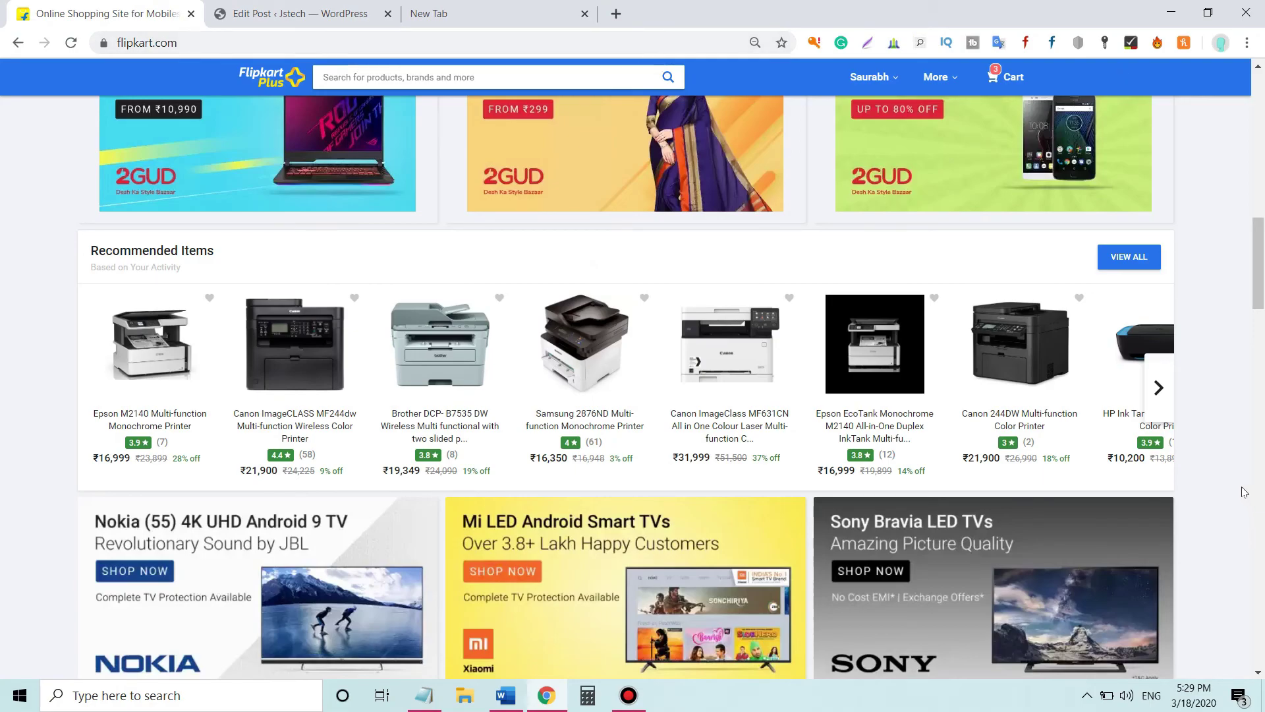
click(1238, 695)
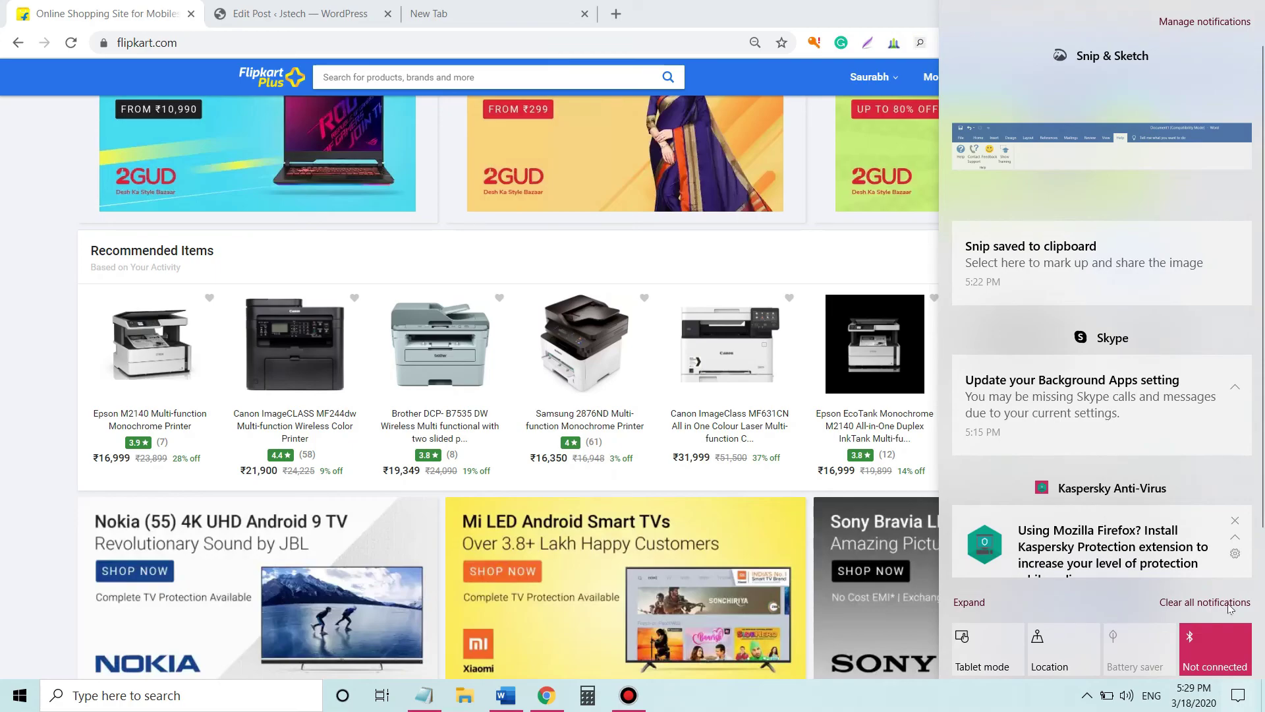
- Dismiss the Kaspersky, Skype and Snip & Sketch notifications one by one and close the notification center
click(1236, 520)
click(1236, 372)
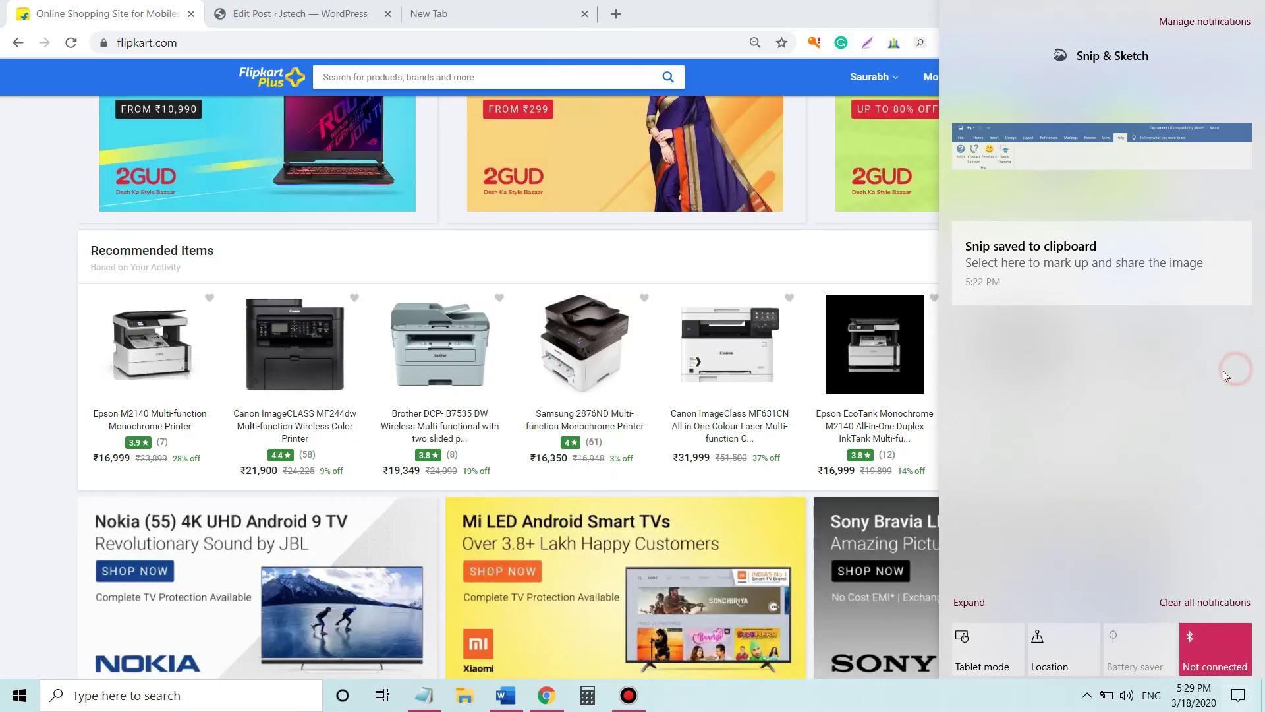
click(1236, 235)
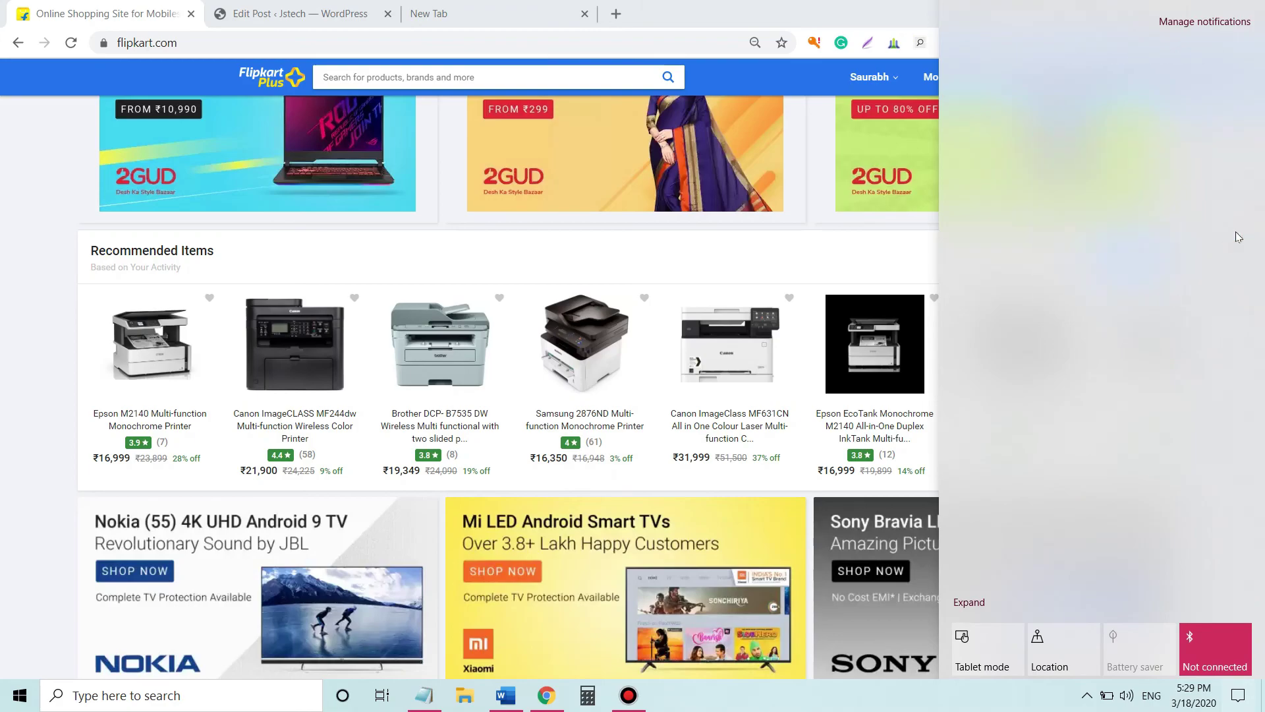
click(641, 4)
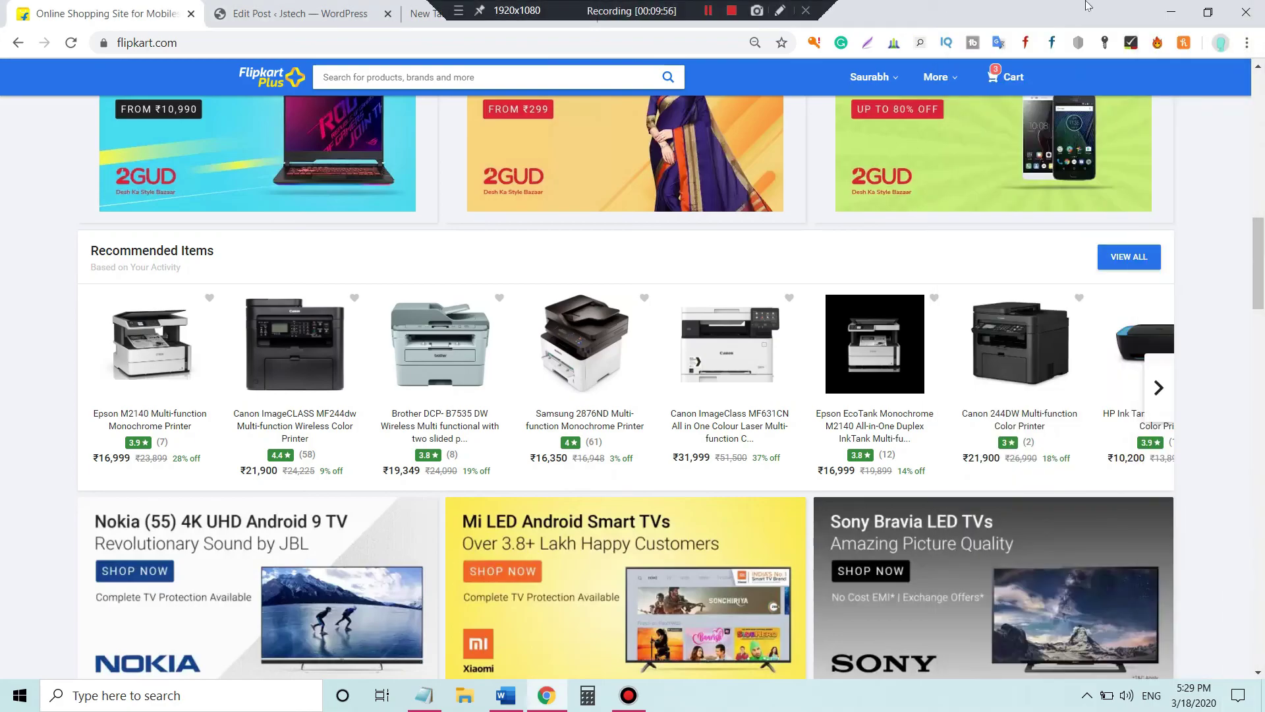
- Minimize and restore the Chrome window, and switch to the WordPress Edit Post tab
click(1163, 10)
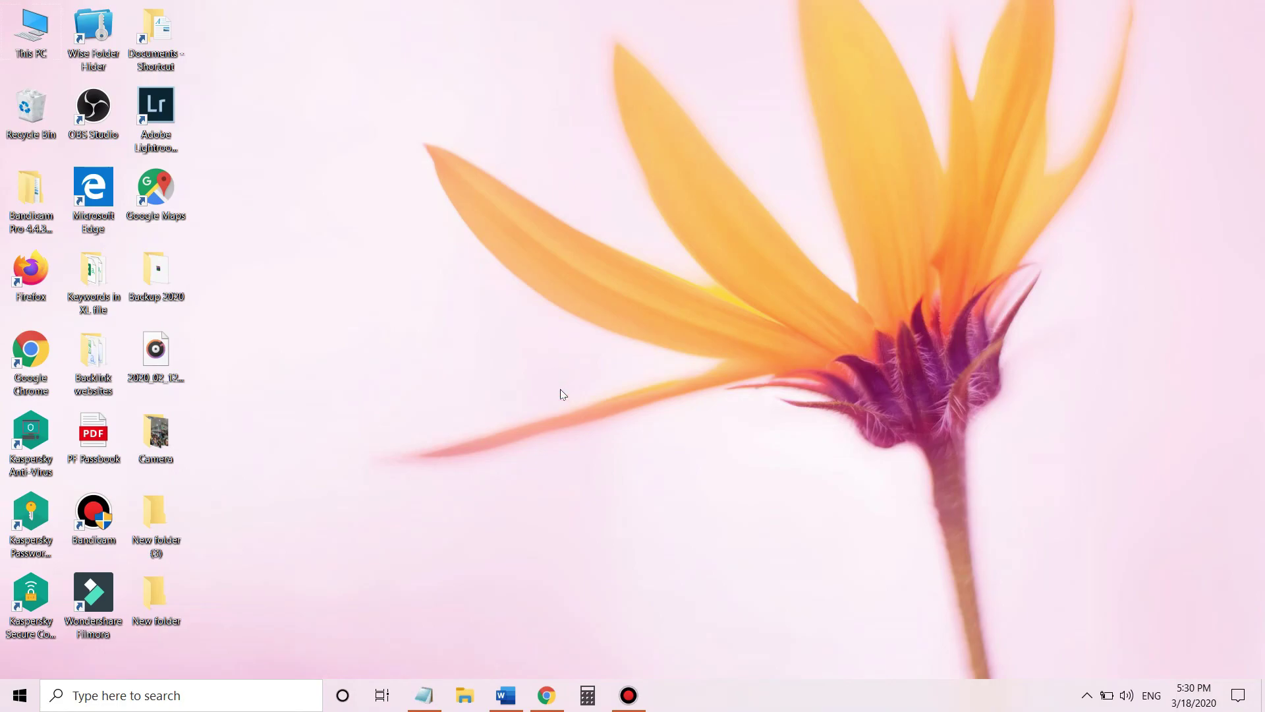
click(548, 695)
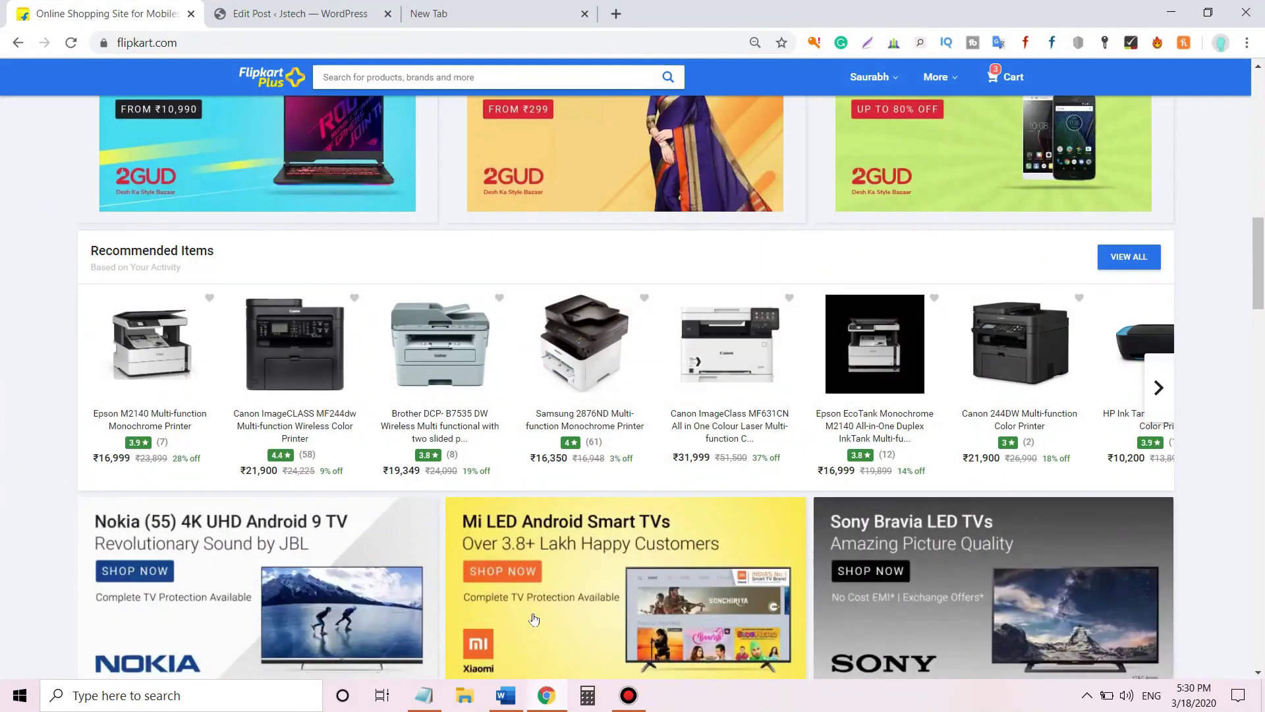
click(352, 8)
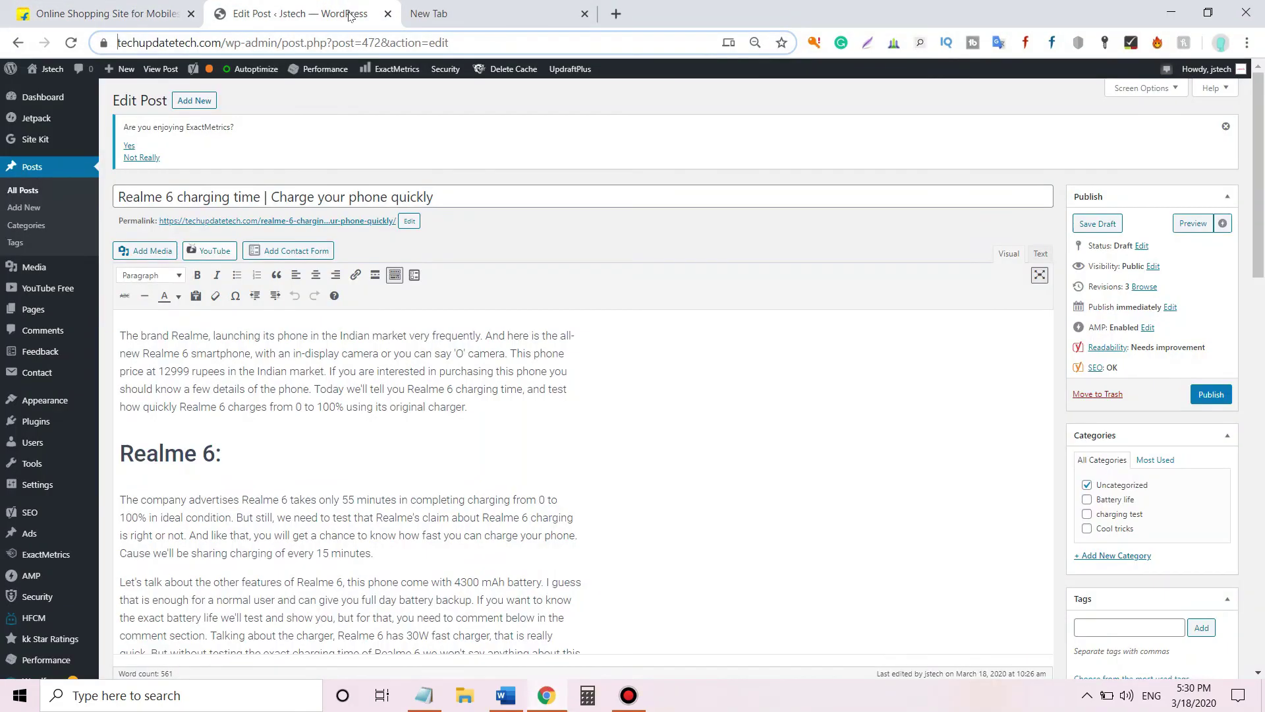